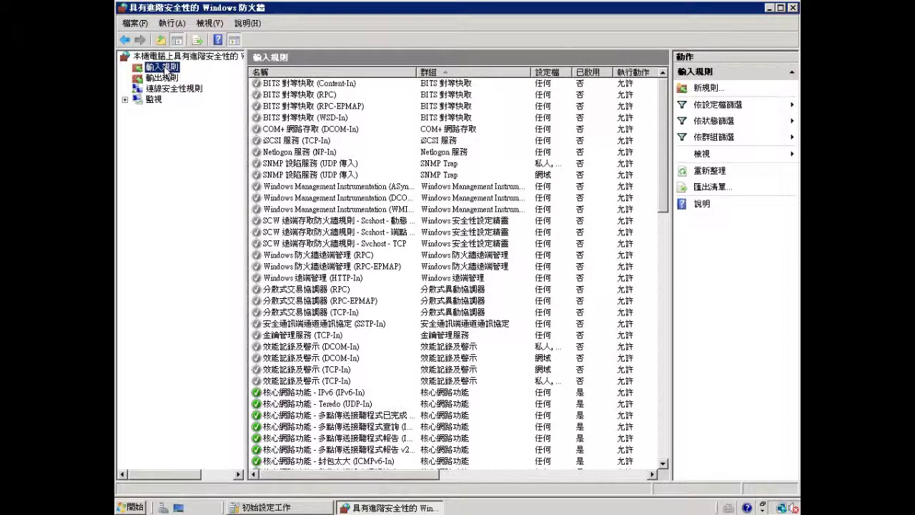
# Start a new inbound firewall rule of the port type for the specific local TCP port 1433.
pyautogui.click(710, 89)
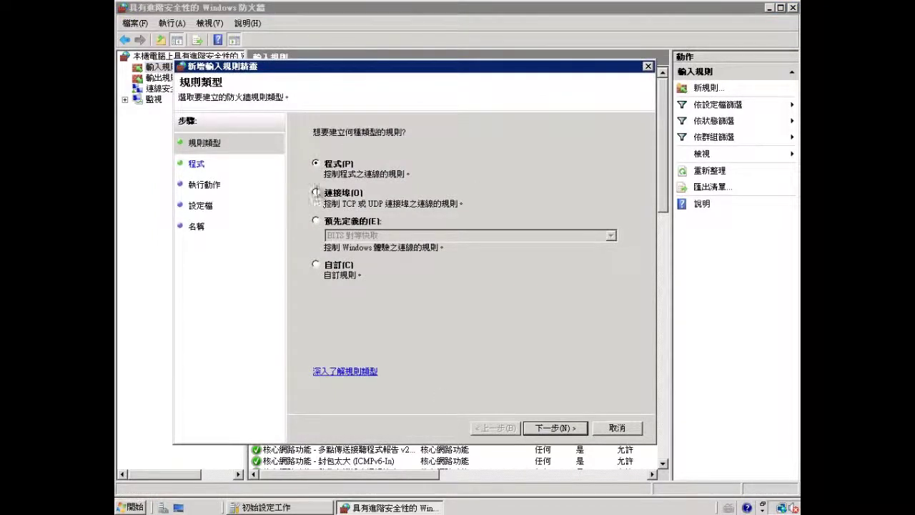
pyautogui.click(317, 193)
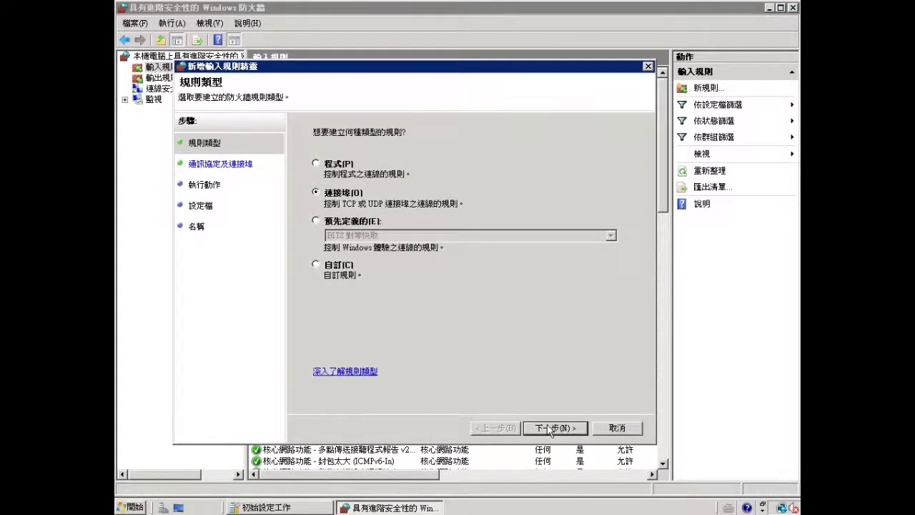
pyautogui.click(555, 428)
pyautogui.click(452, 231)
pyautogui.write('14')
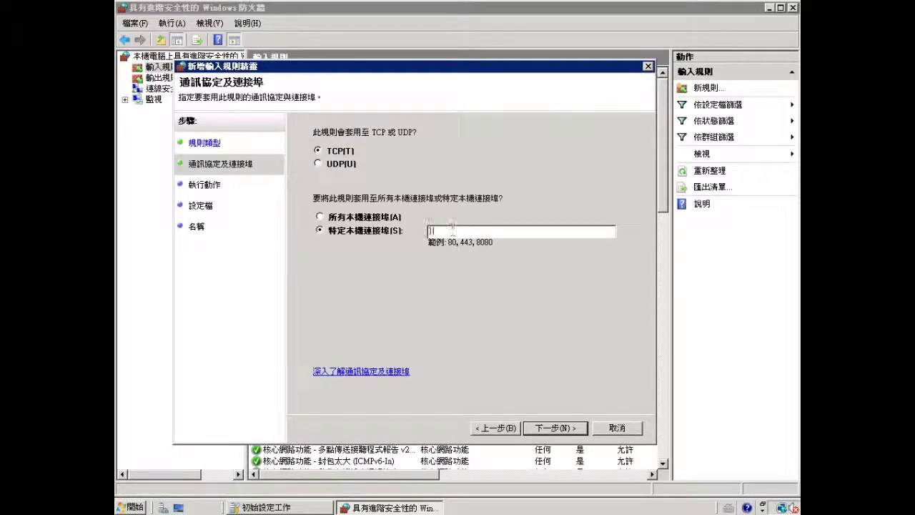
pyautogui.write('33')
pyautogui.click(555, 428)
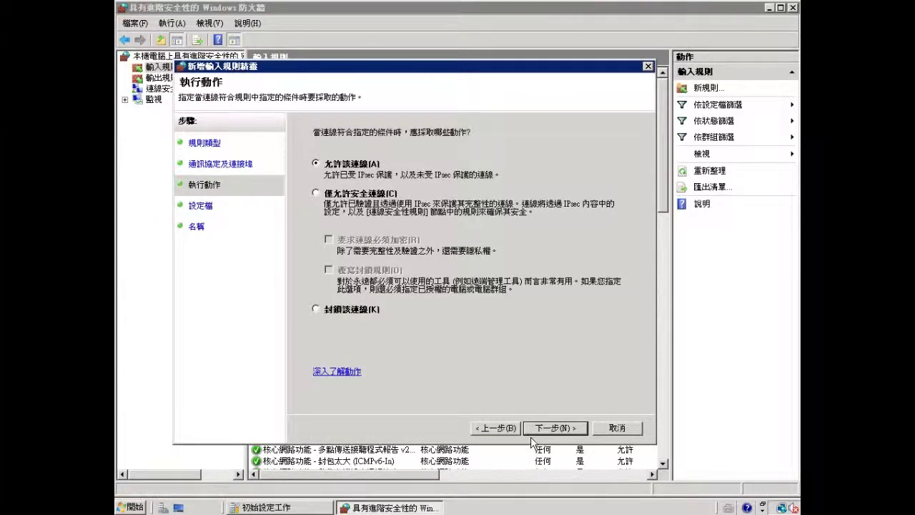
# Allow the connection in the domain, private and public profiles, and finish the rule with the name SQL Engine.
pyautogui.click(554, 427)
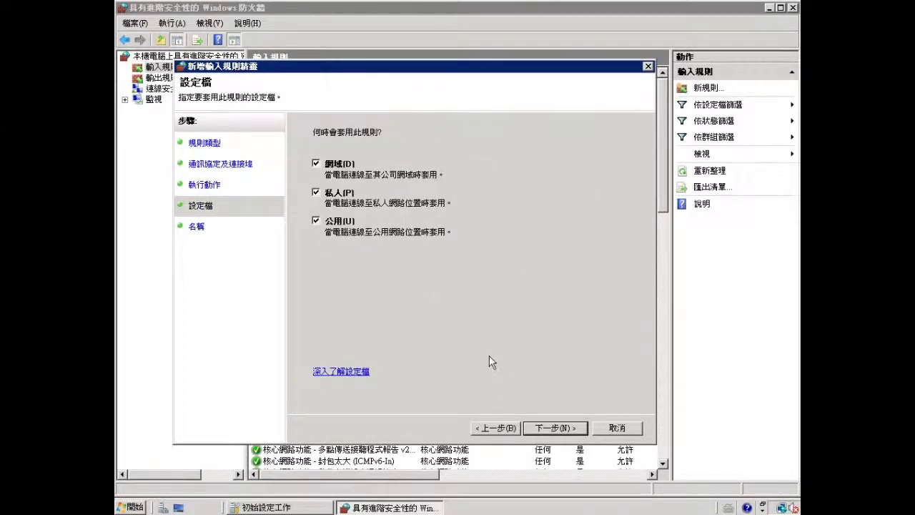
pyautogui.click(552, 429)
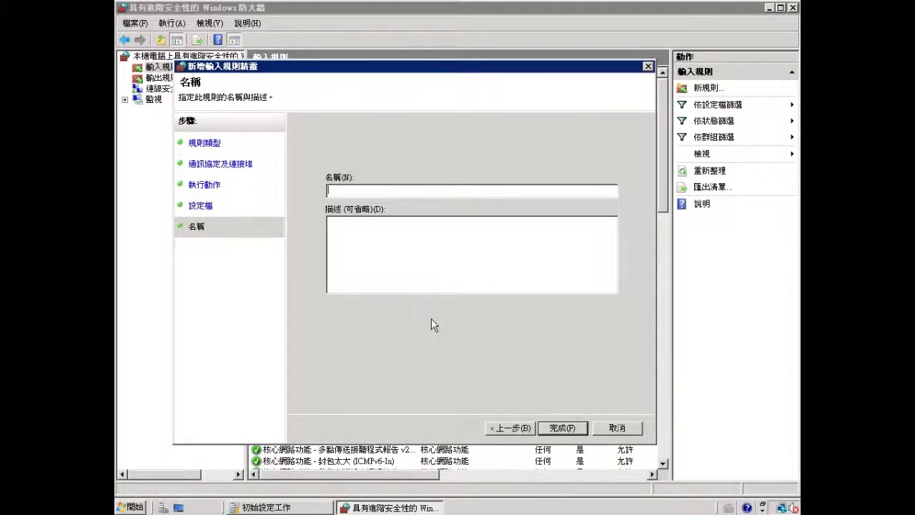
pyautogui.write('SQL')
pyautogui.click(559, 429)
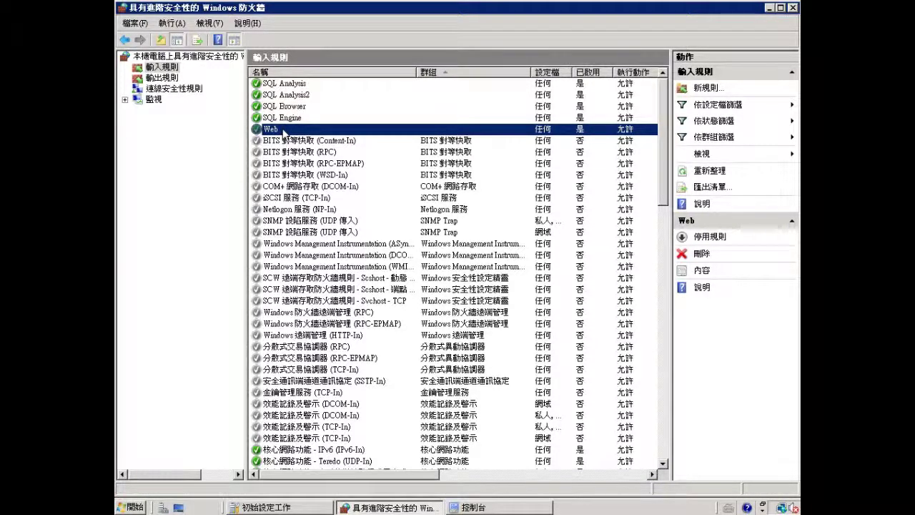
# Allow Windows Management Instrumentation (WMI) as an exception in the Control Panel's Windows Firewall settings.
pyautogui.click(133, 507)
pyautogui.click(315, 319)
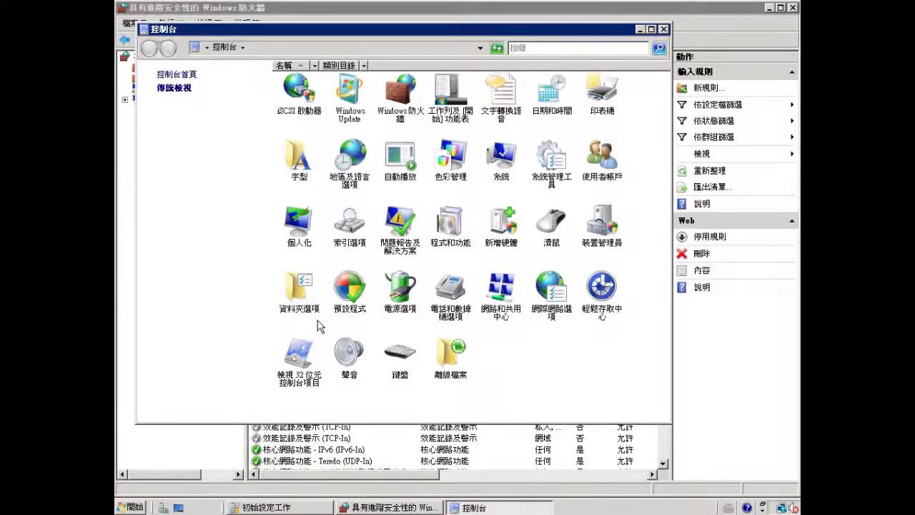
pyautogui.doubleClick(400, 97)
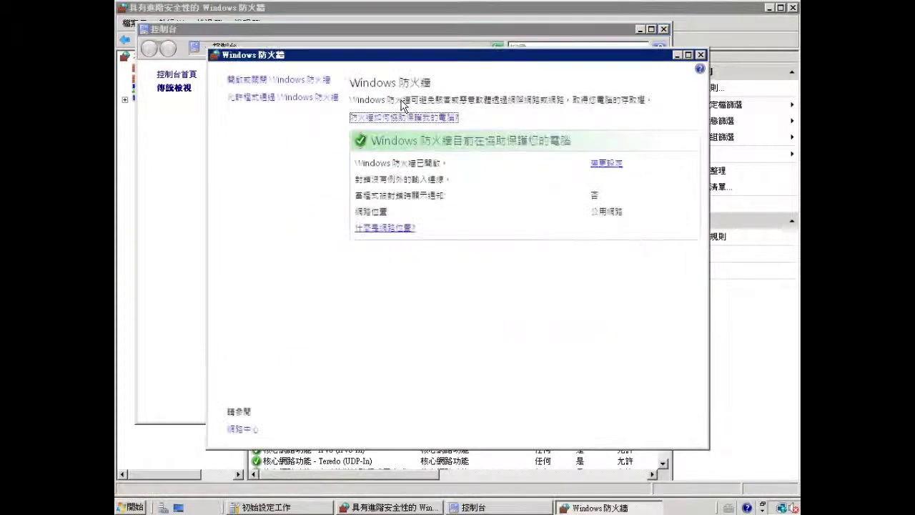
pyautogui.click(262, 99)
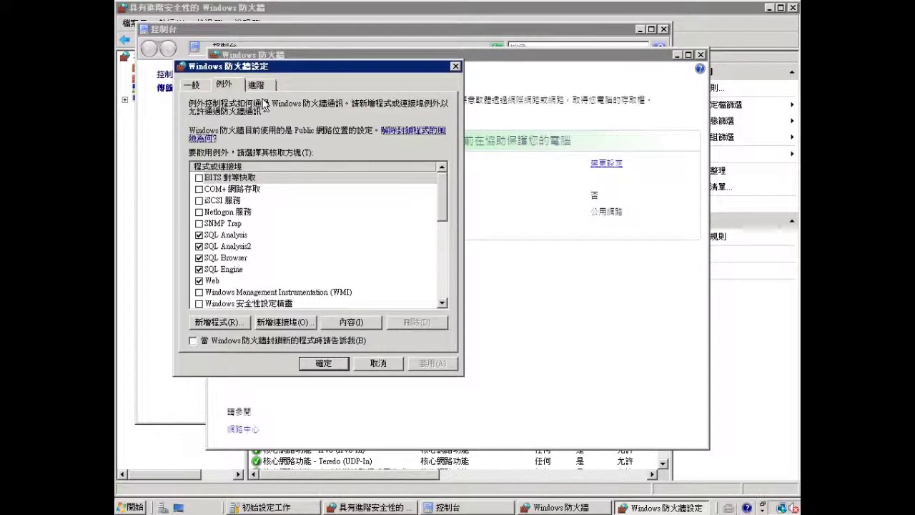
pyautogui.click(200, 293)
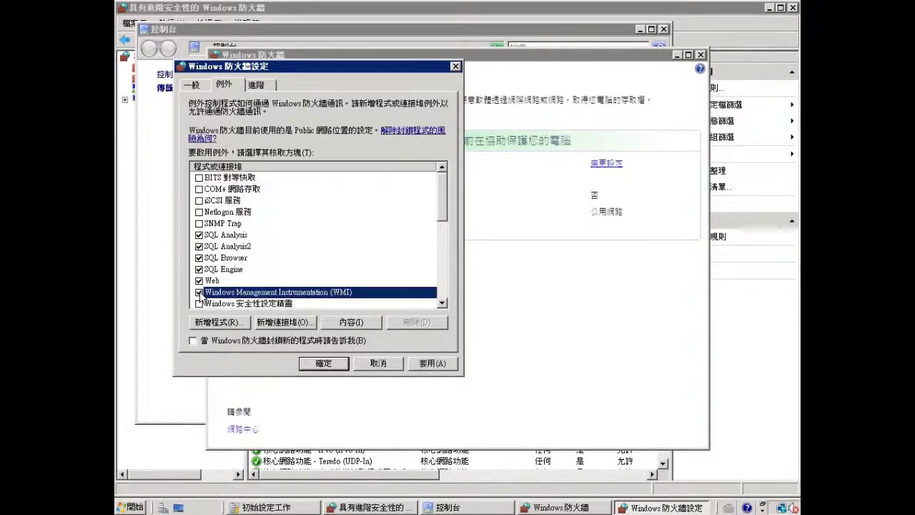
pyautogui.click(323, 364)
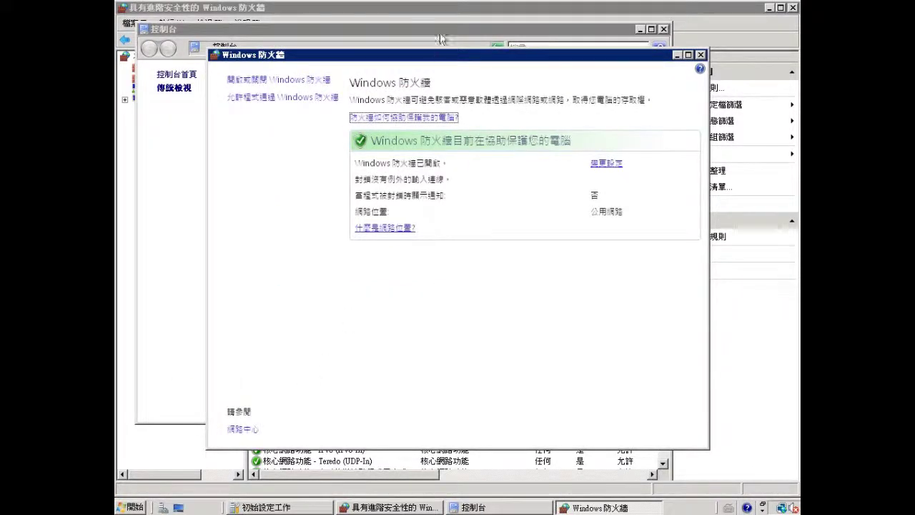
# Launch SQL Server setup from DVD drive D: and start a new stand-alone installation.
pyautogui.press('super+e')
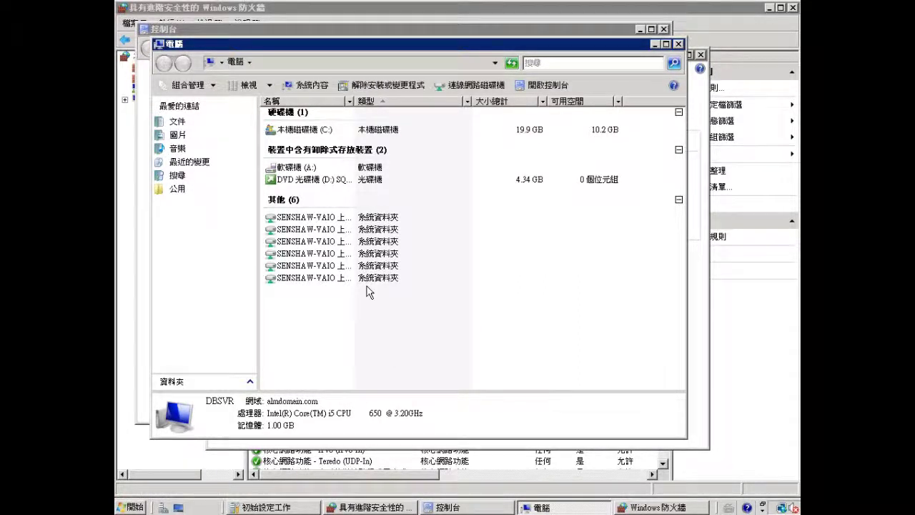
pyautogui.click(321, 180)
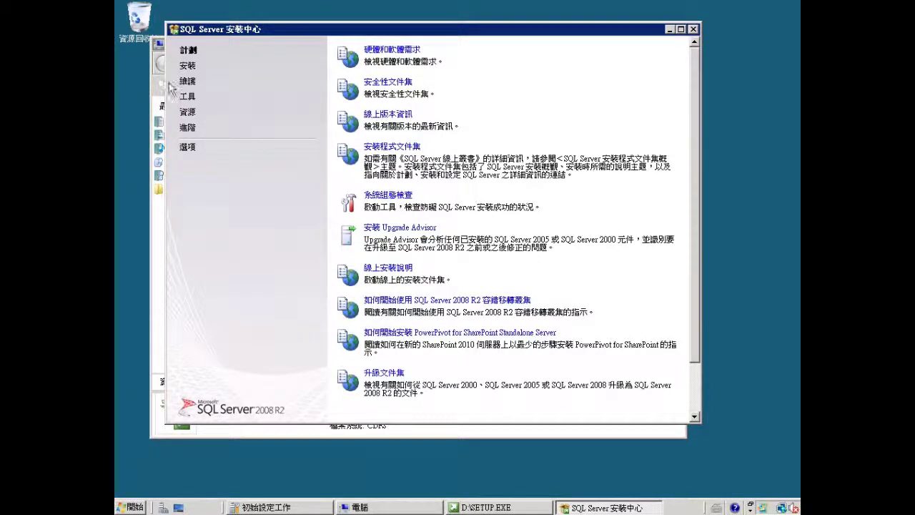
pyautogui.click(188, 65)
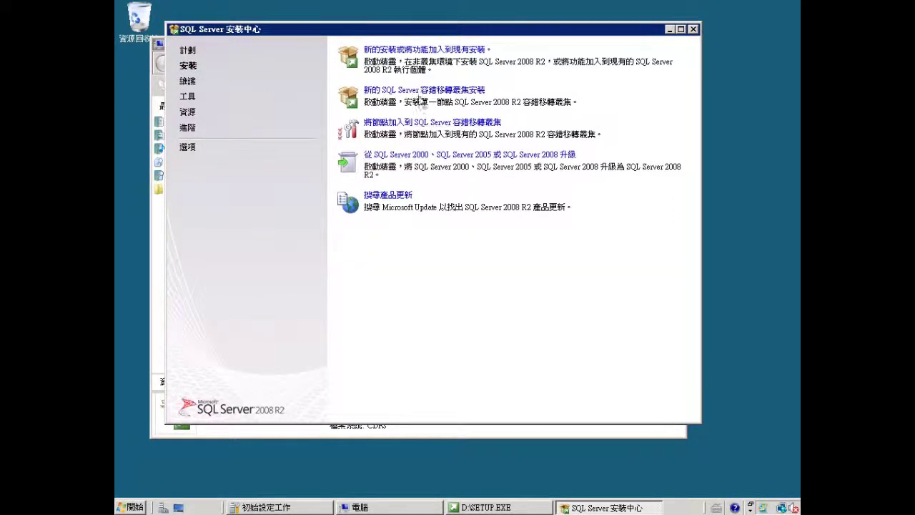
pyautogui.click(396, 54)
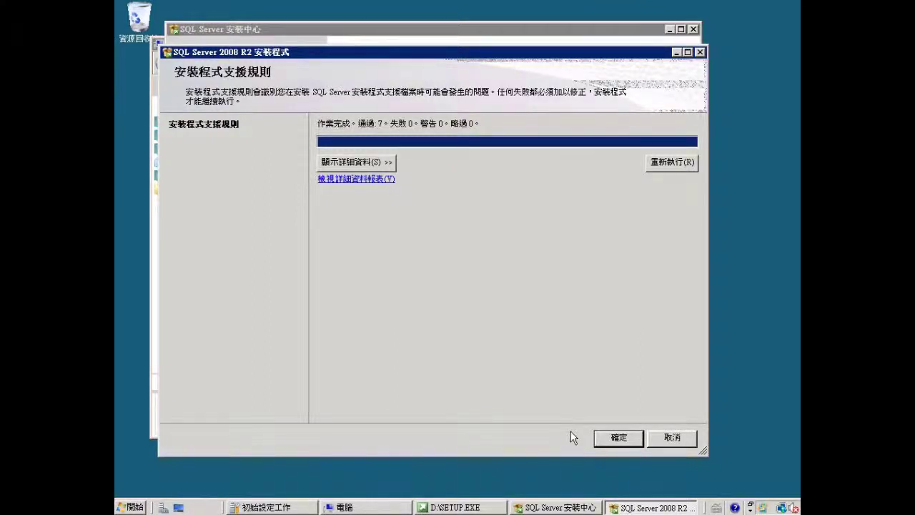
# Continue past the initial support rules, accept the licence terms and install the setup support files.
pyautogui.click(617, 438)
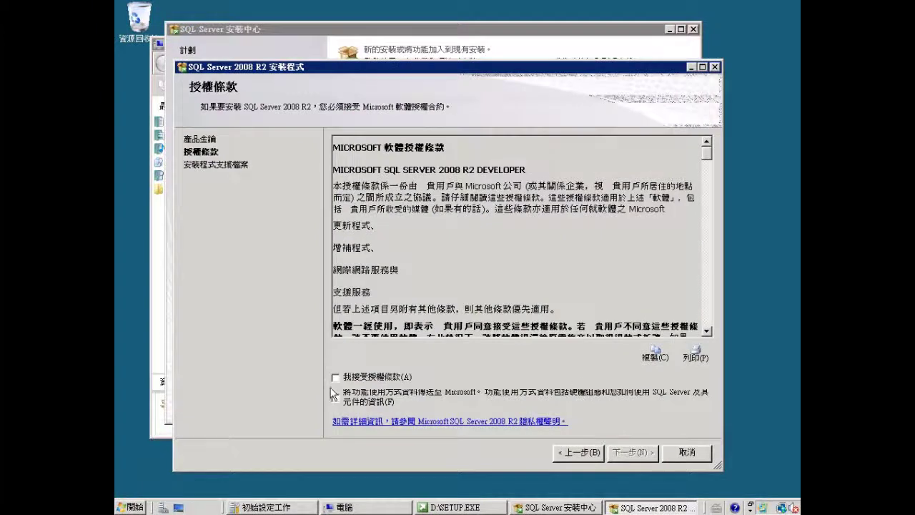
pyautogui.click(336, 377)
pyautogui.click(624, 452)
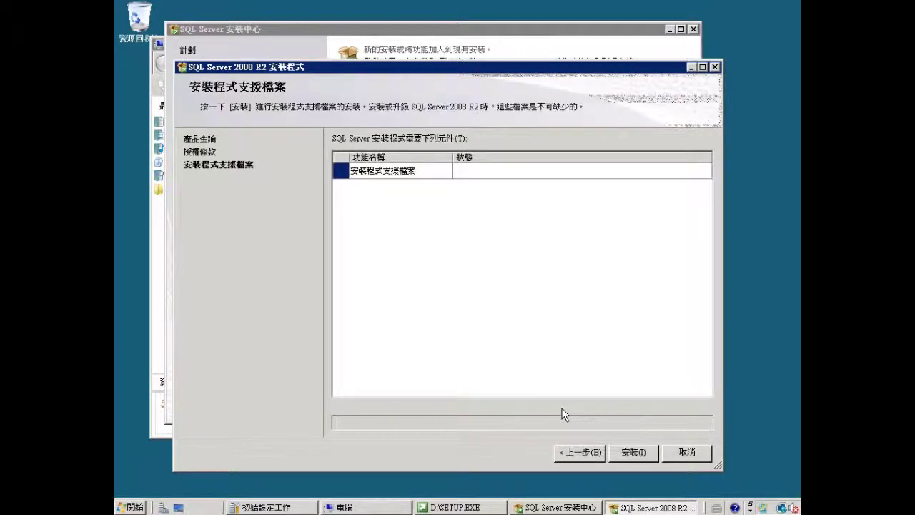
pyautogui.click(624, 452)
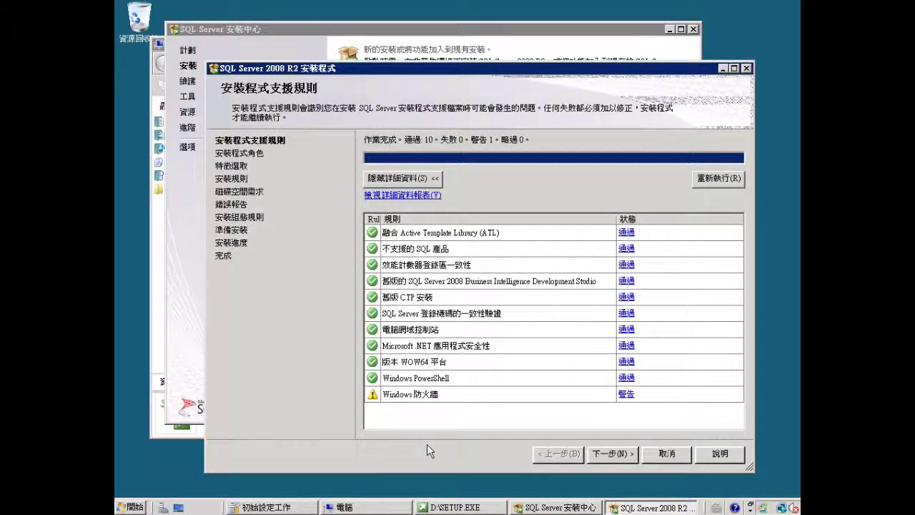
# Using the SQL Server feature installation role, select Database Engine Services with full-text search, Analysis Services, Reporting Services, client tools connectivity and complete management tools.
pyautogui.click(605, 453)
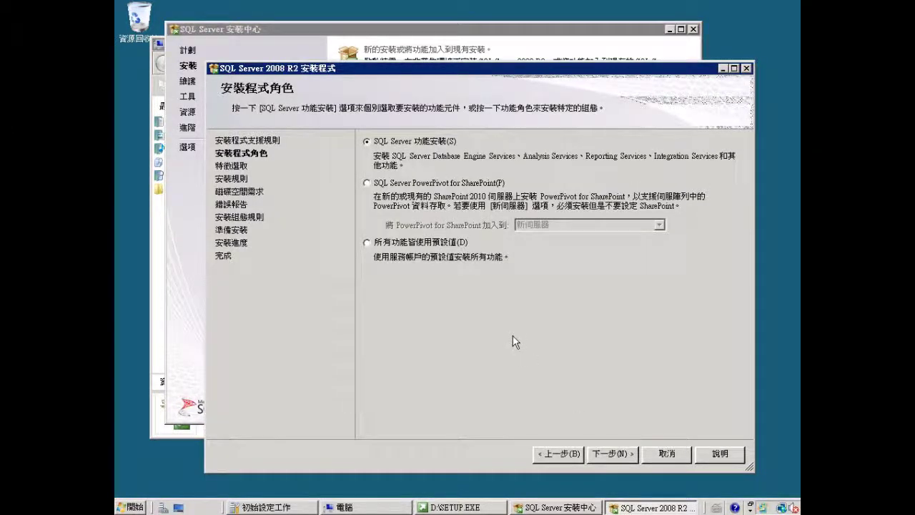
pyautogui.click(612, 453)
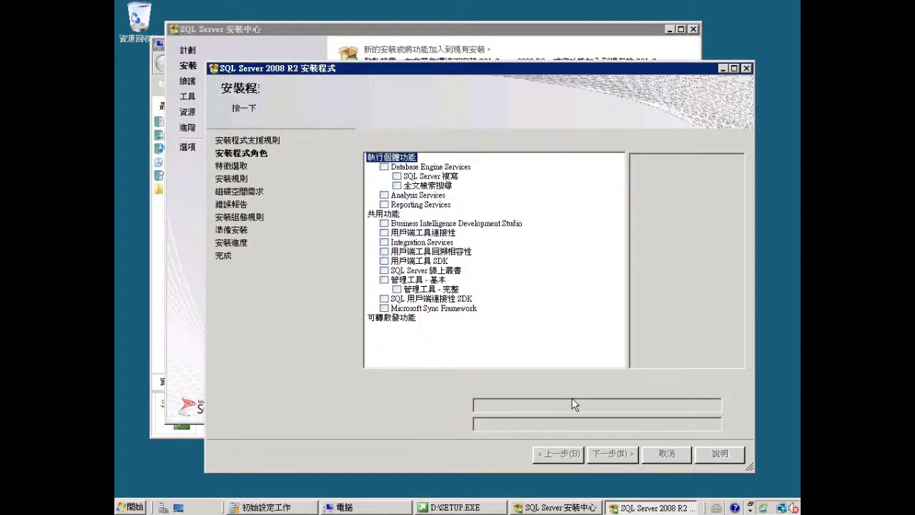
pyautogui.click(383, 167)
pyautogui.click(384, 168)
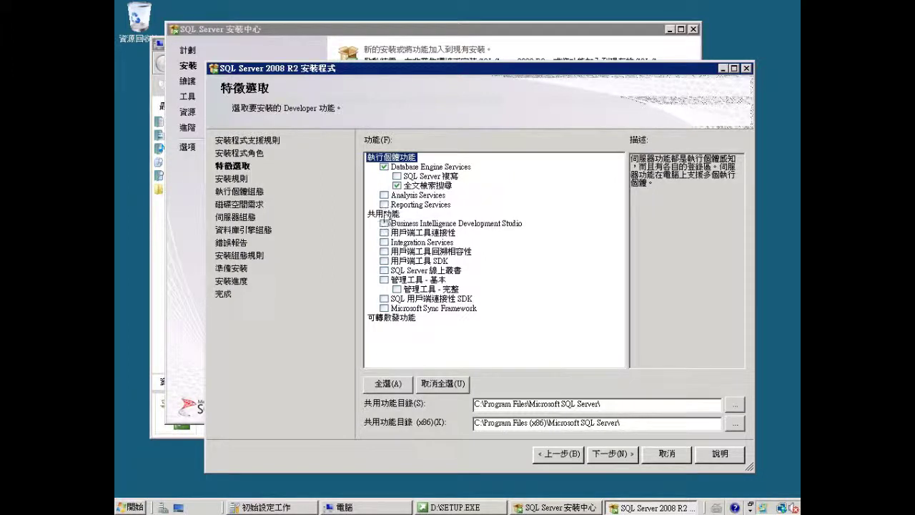
pyautogui.click(383, 195)
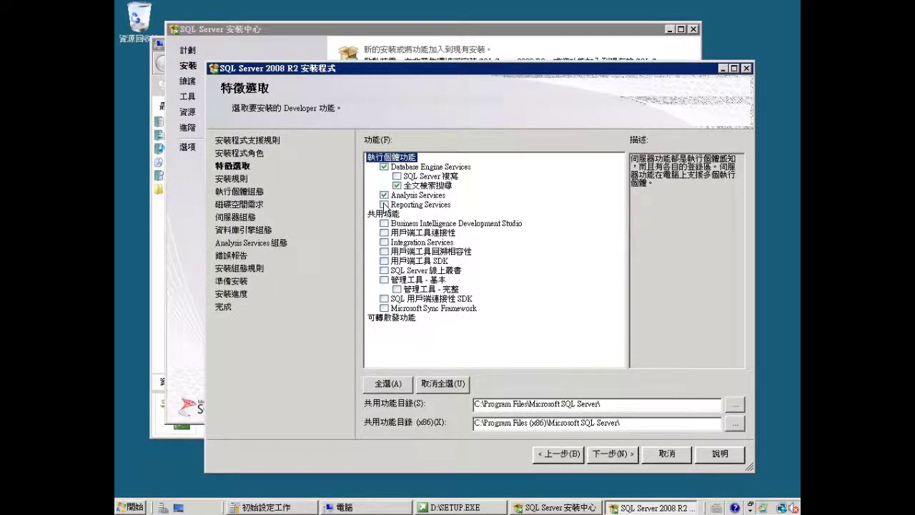
pyautogui.click(384, 205)
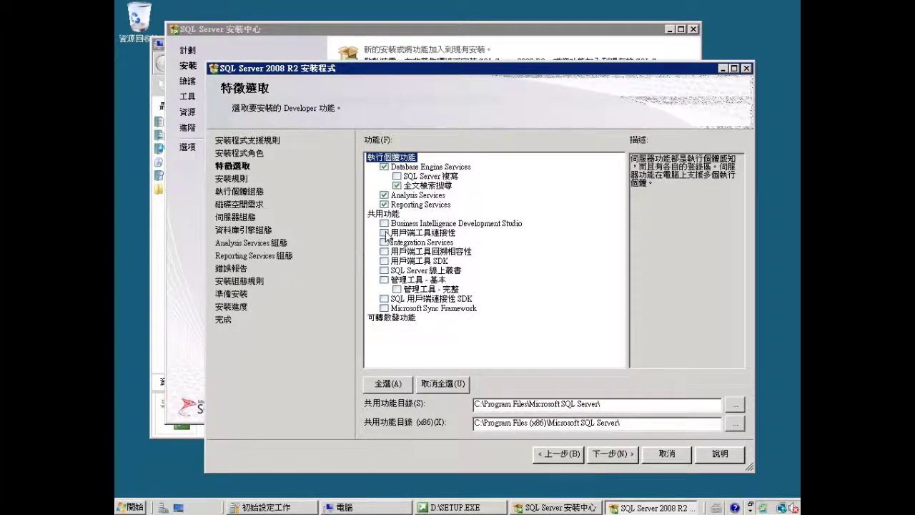
pyautogui.click(384, 233)
pyautogui.click(384, 280)
pyautogui.click(610, 455)
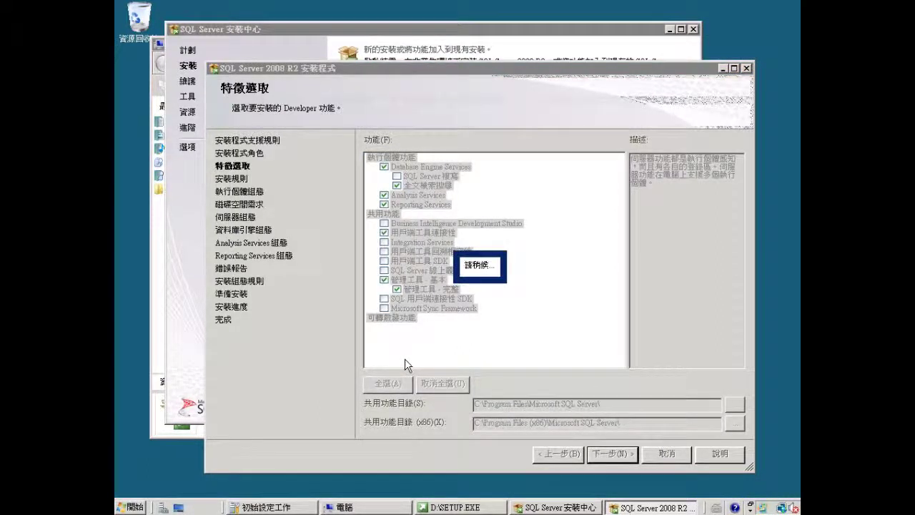
# Keep the default instance MSSQLSERVER and proceed through the disk space requirements to the server configuration.
pyautogui.click(616, 454)
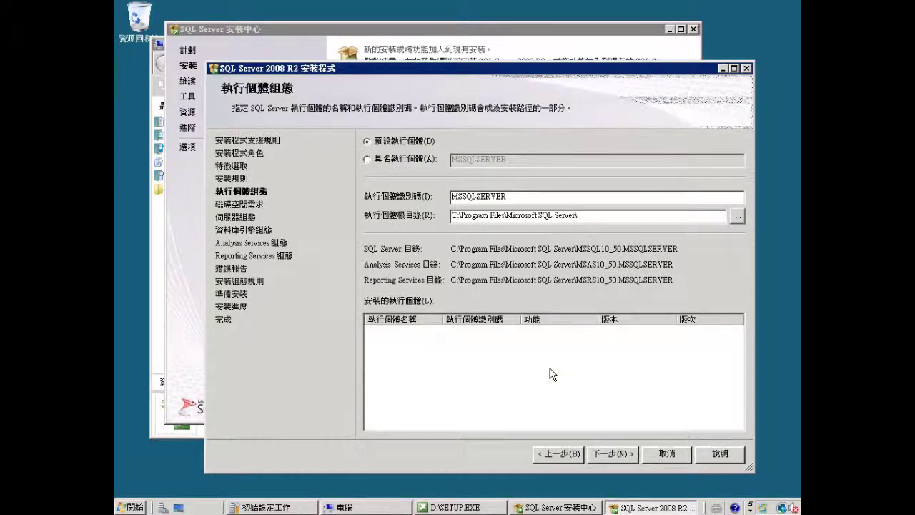
pyautogui.click(613, 461)
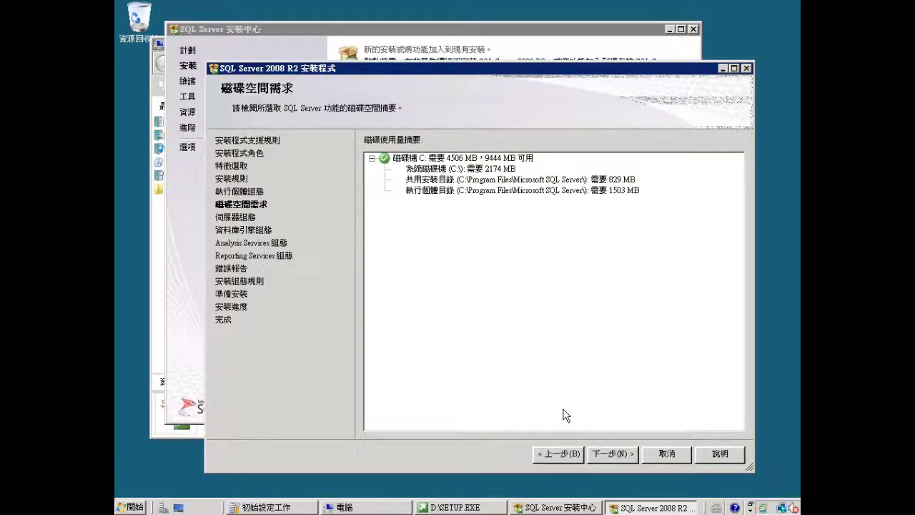
pyautogui.click(606, 454)
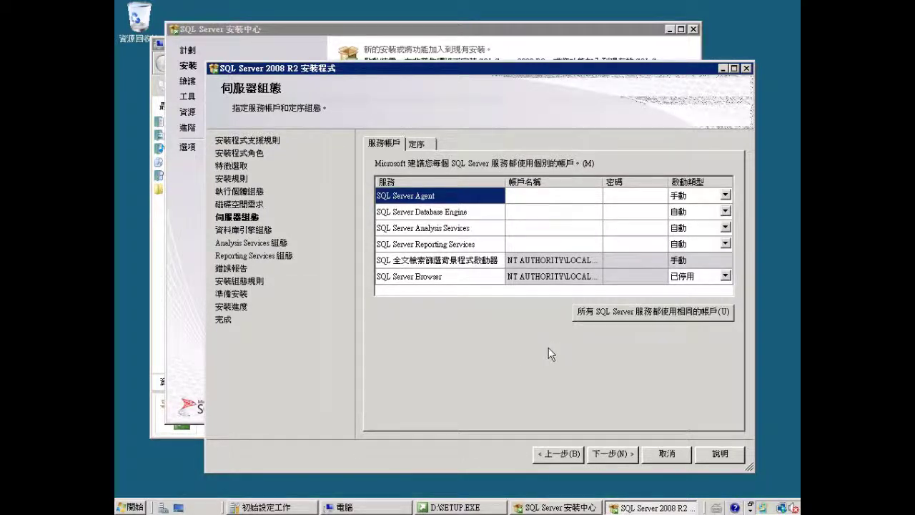
# Assign the same account, NT AUTHORITY\NETWORK SERVICE, to all SQL Server services.
pyautogui.click(600, 312)
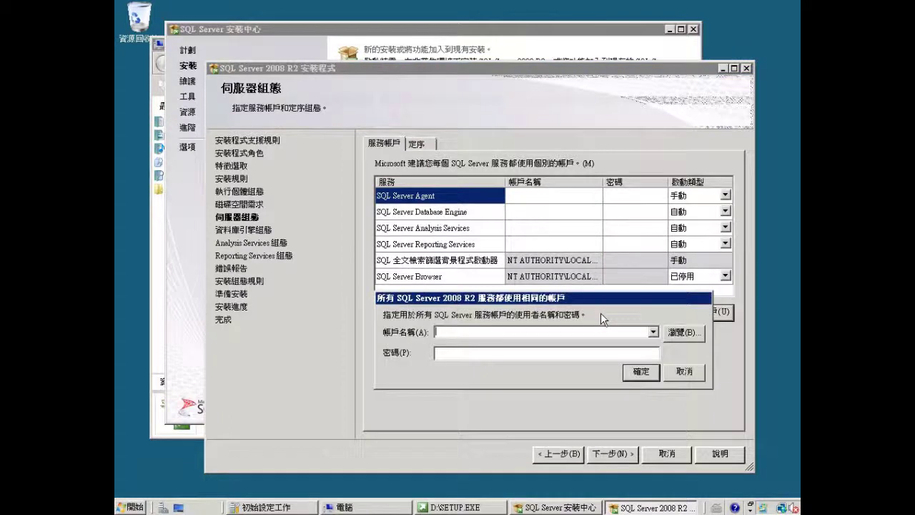
pyautogui.click(653, 332)
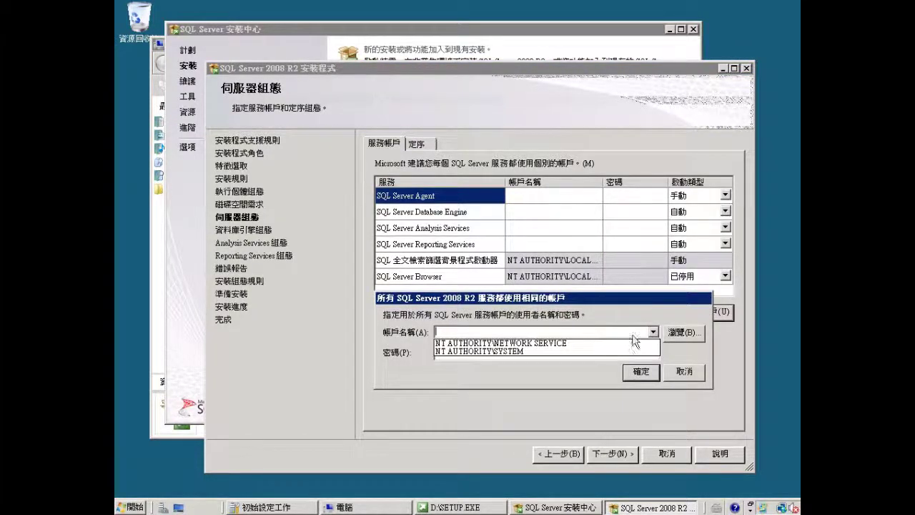
pyautogui.click(540, 343)
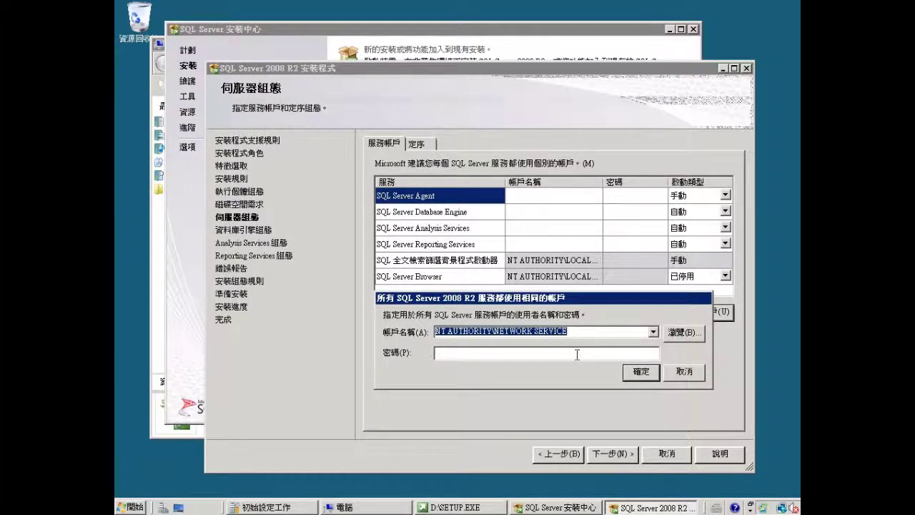
pyautogui.click(640, 373)
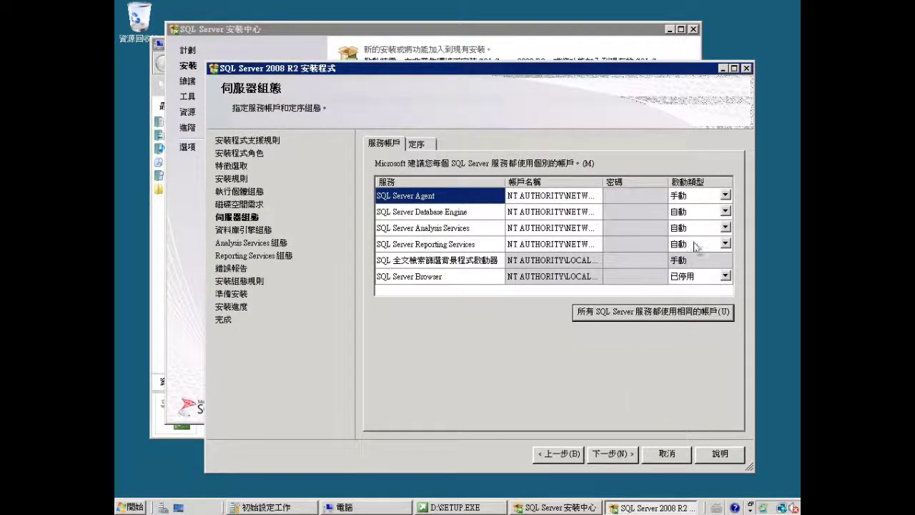
# Set the startup type of SQL Server Agent and SQL Server Browser to automatic (自動) and proceed to the Database Engine configuration.
pyautogui.click(725, 195)
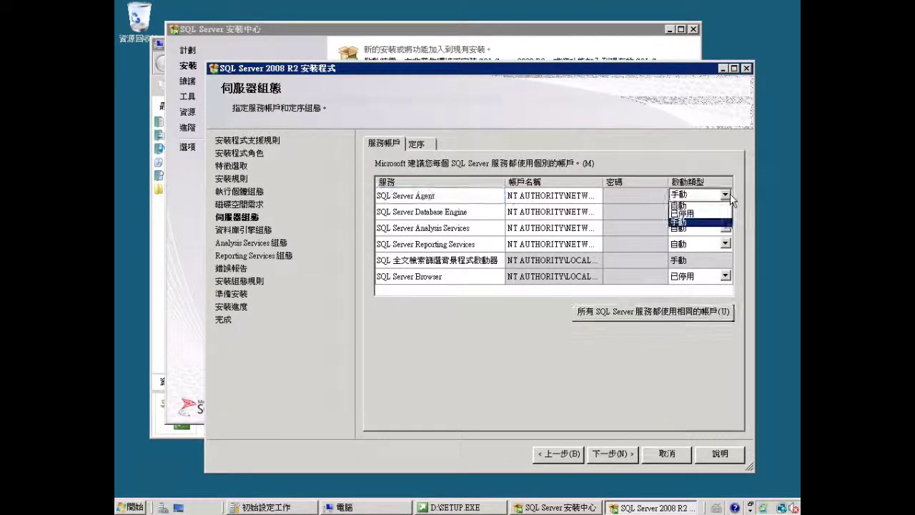
pyautogui.click(682, 204)
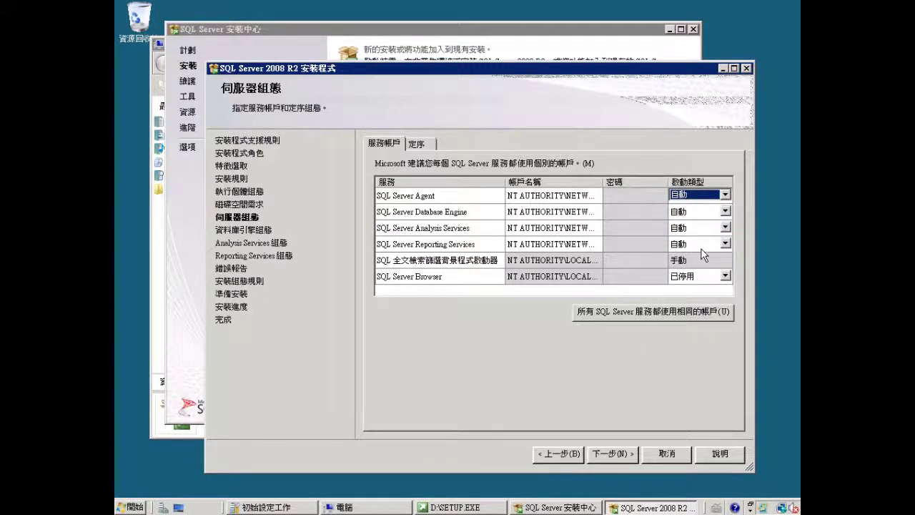
pyautogui.click(725, 276)
pyautogui.click(725, 276)
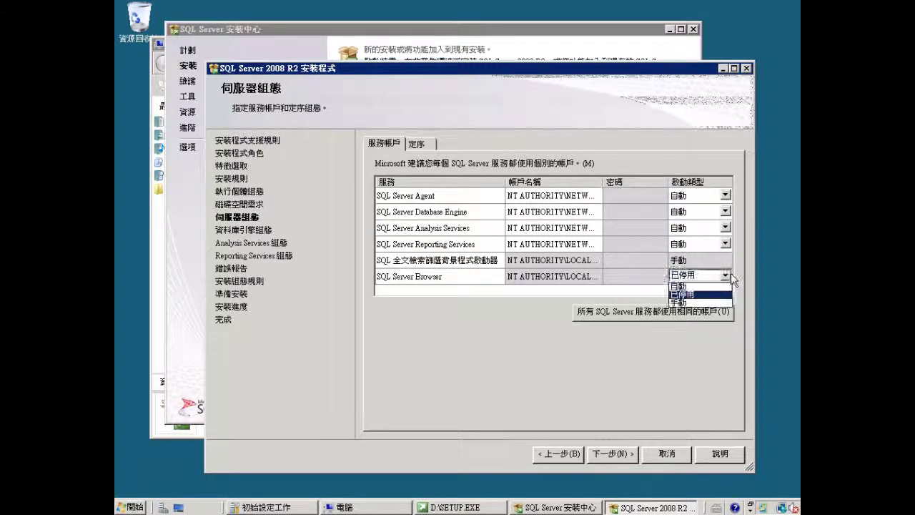
pyautogui.click(683, 285)
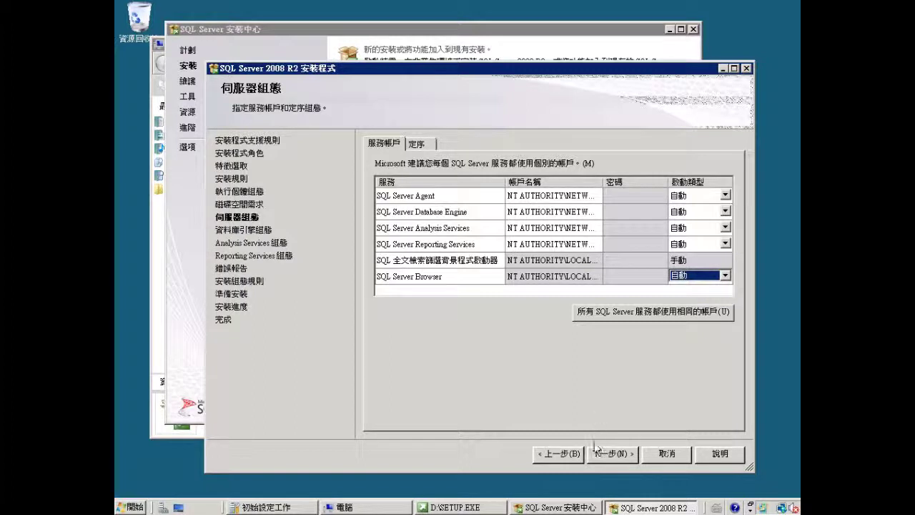
pyautogui.click(608, 453)
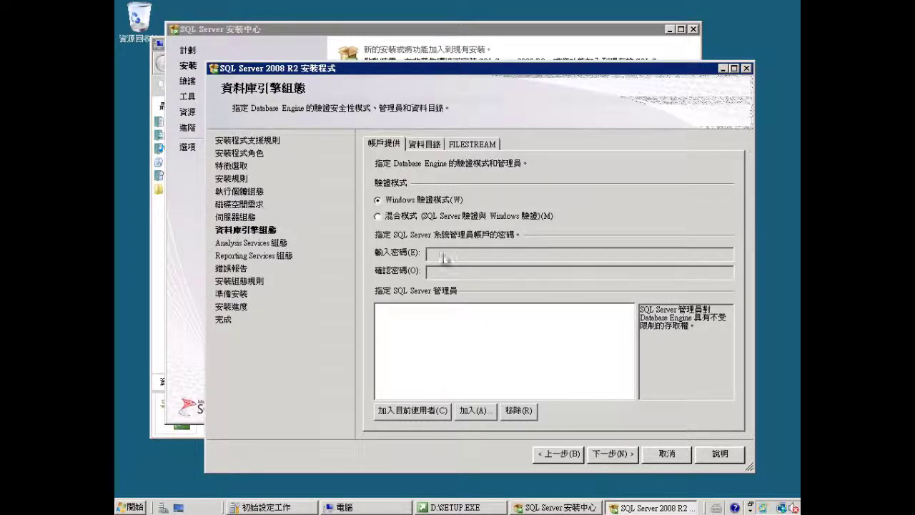
# Keep Windows authentication mode and add the current user as administrator of both the Database Engine and Analysis Services.
pyautogui.click(390, 411)
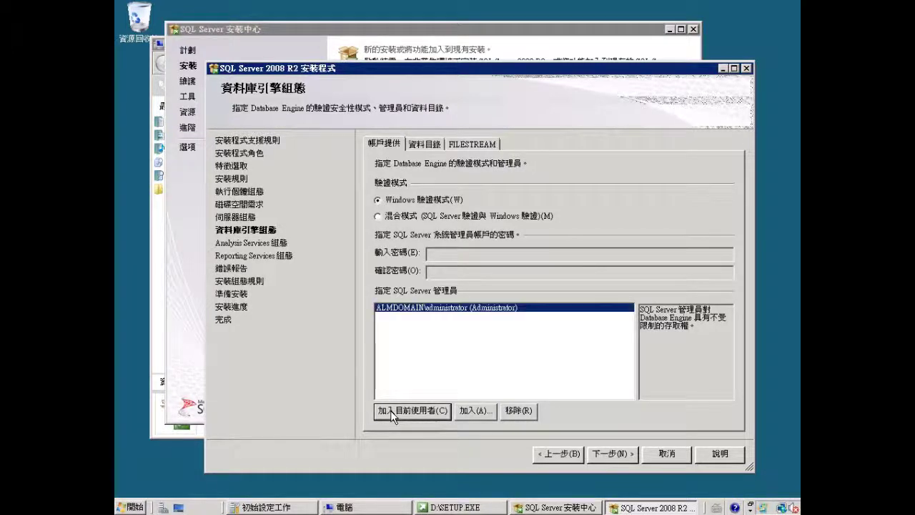
pyautogui.click(611, 453)
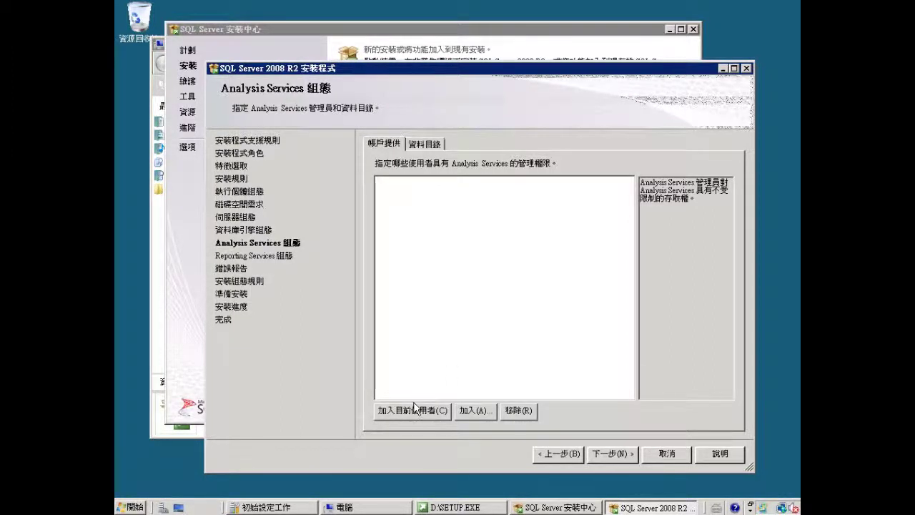
pyautogui.click(394, 411)
pyautogui.click(610, 456)
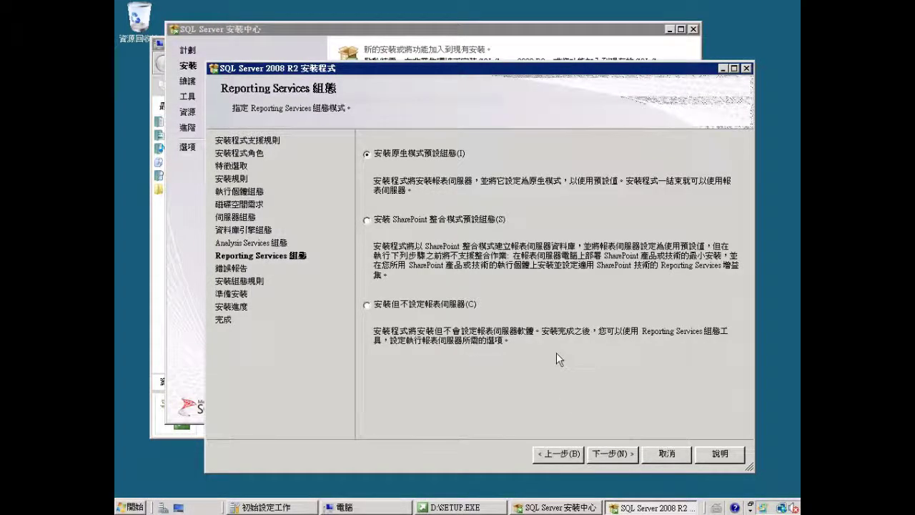
# Keep the native mode default configuration for Reporting Services, leave error reporting off, install SQL Server 2008 R2 and close the completed setup.
pyautogui.click(619, 456)
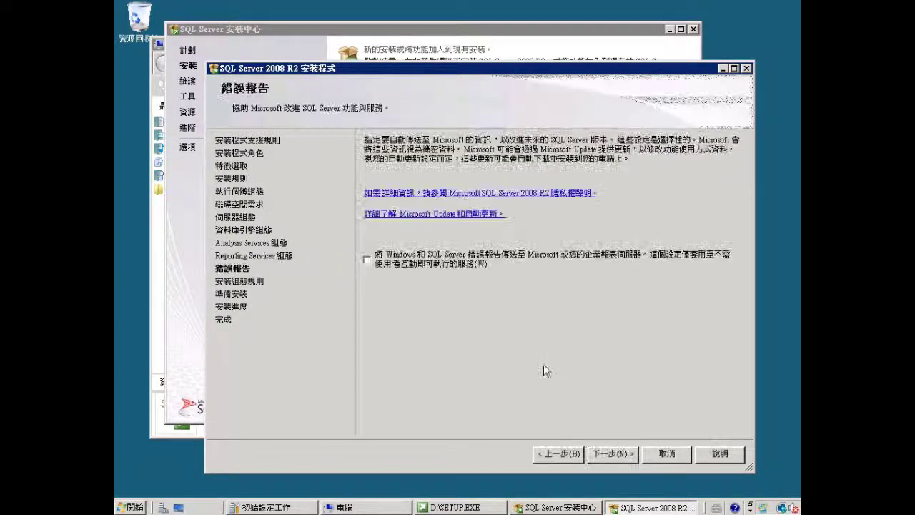
pyautogui.click(605, 452)
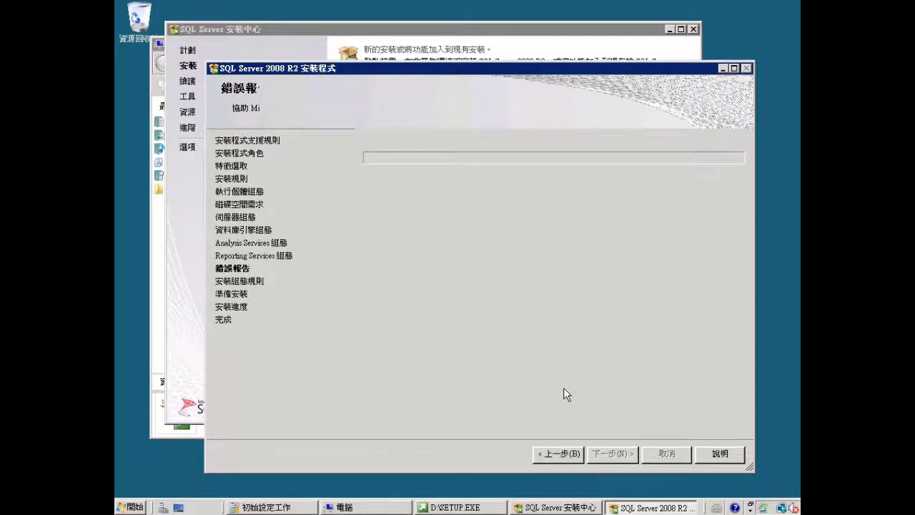
pyautogui.press('Return')
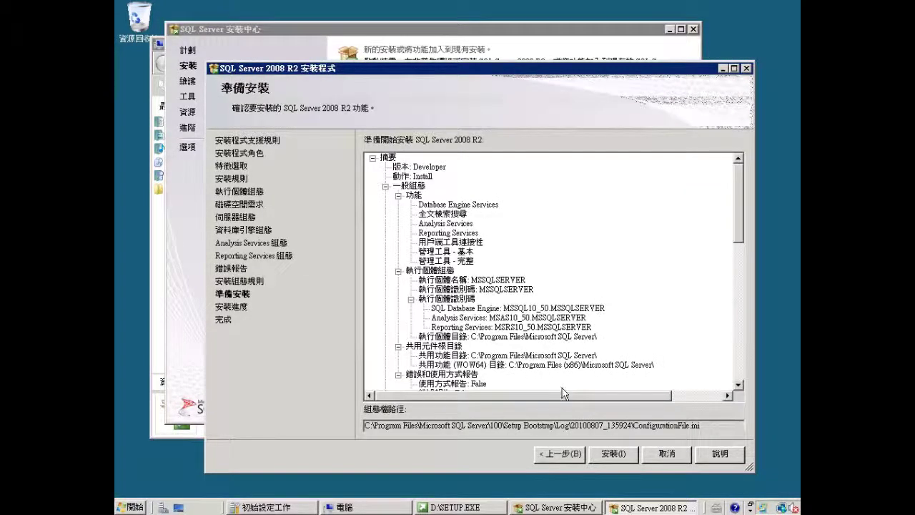
pyautogui.click(613, 455)
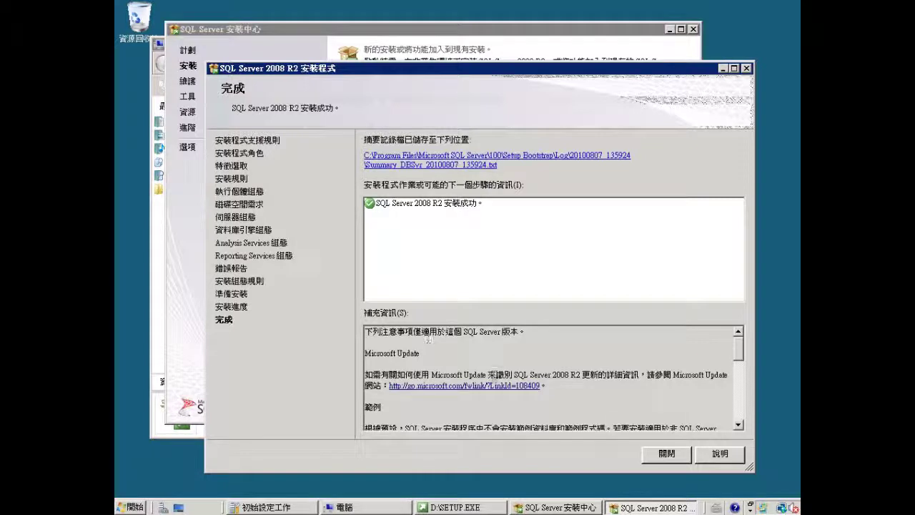
pyautogui.click(669, 455)
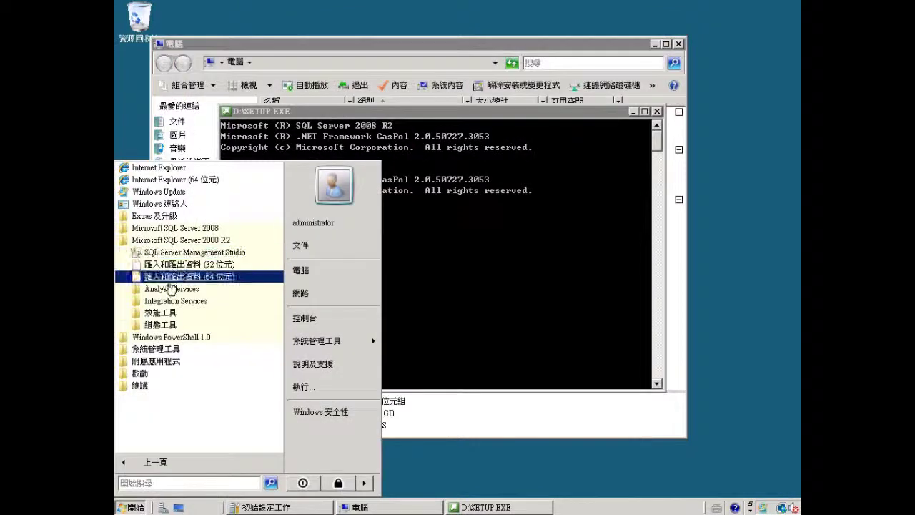
# Switch to SQL Server Configuration Manager and list the SQL Server services.
pyautogui.click(163, 326)
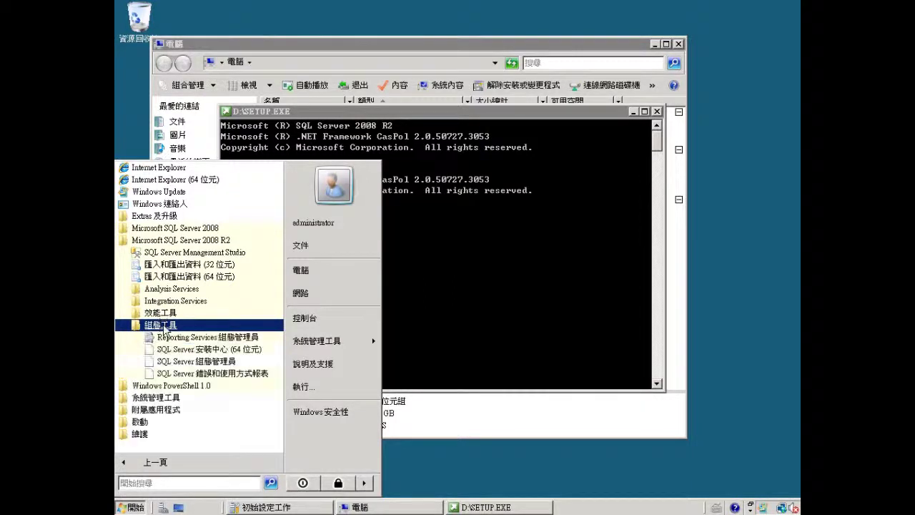
pyautogui.click(191, 367)
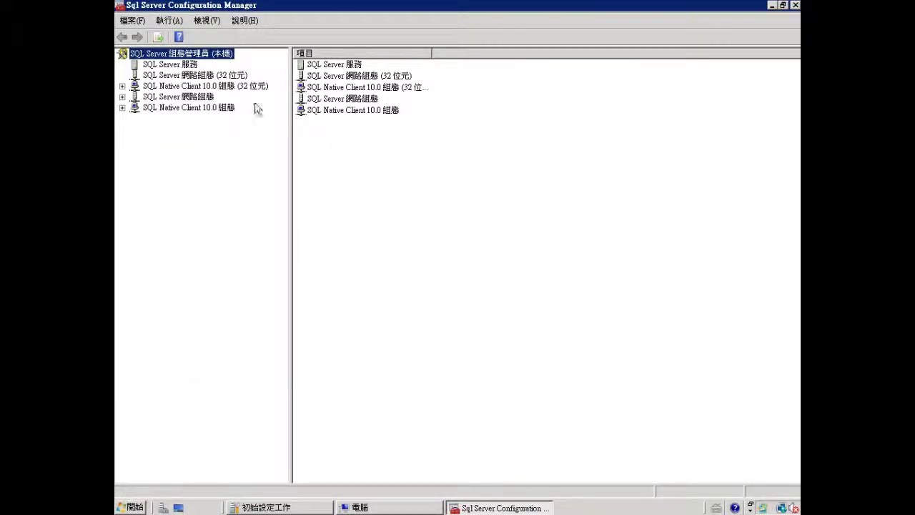
pyautogui.click(165, 66)
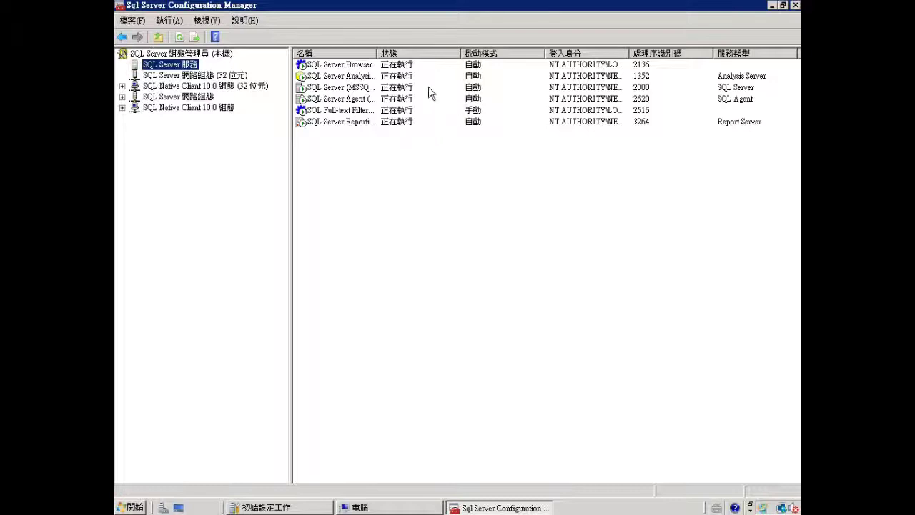
# Set the start mode of the SQL Full-text Filter Daemon Launcher service to automatic (自動).
pyautogui.doubleClick(398, 110)
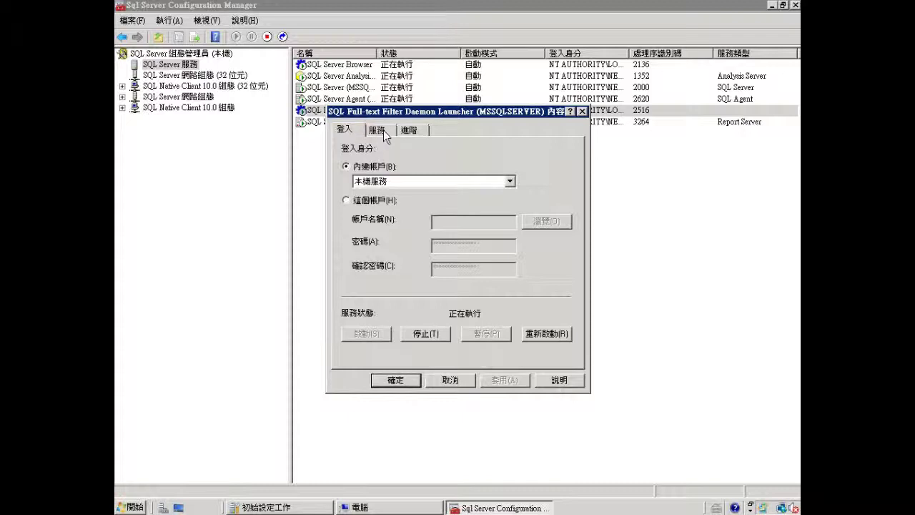
pyautogui.click(407, 131)
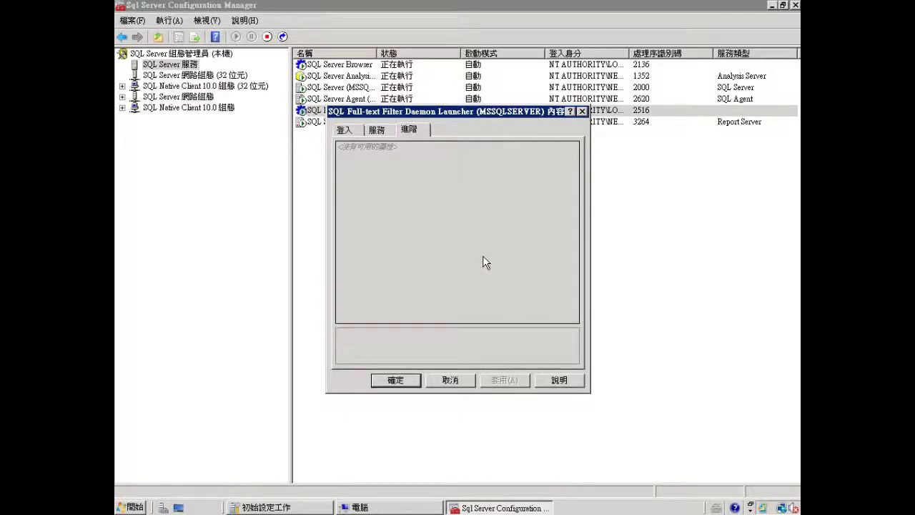
pyautogui.click(385, 132)
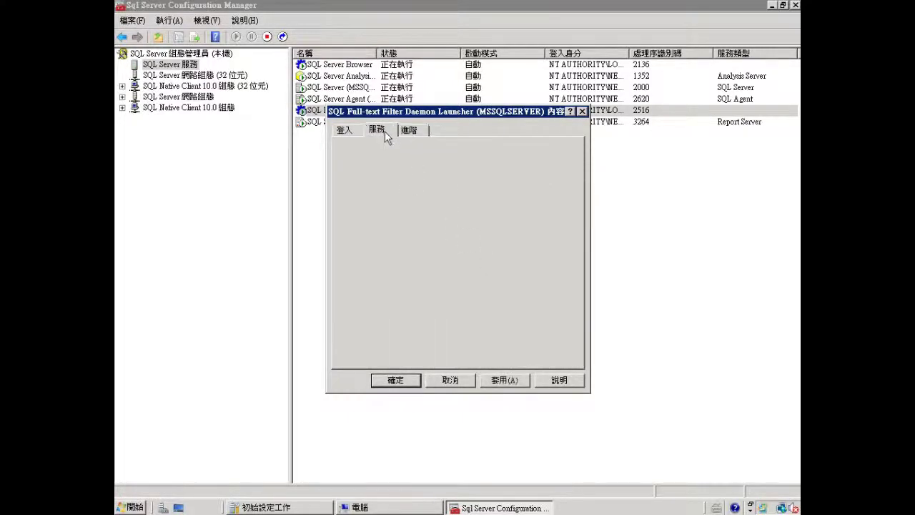
pyautogui.click(544, 217)
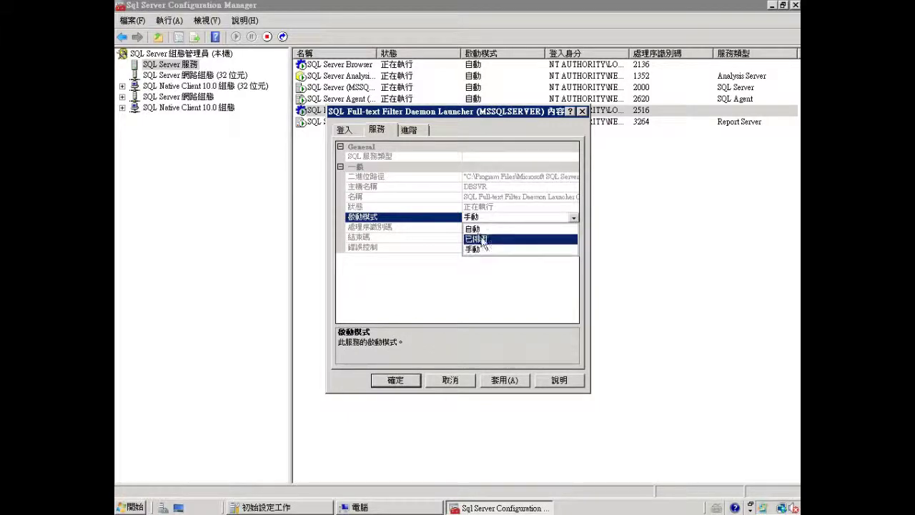
pyautogui.click(473, 229)
pyautogui.click(391, 381)
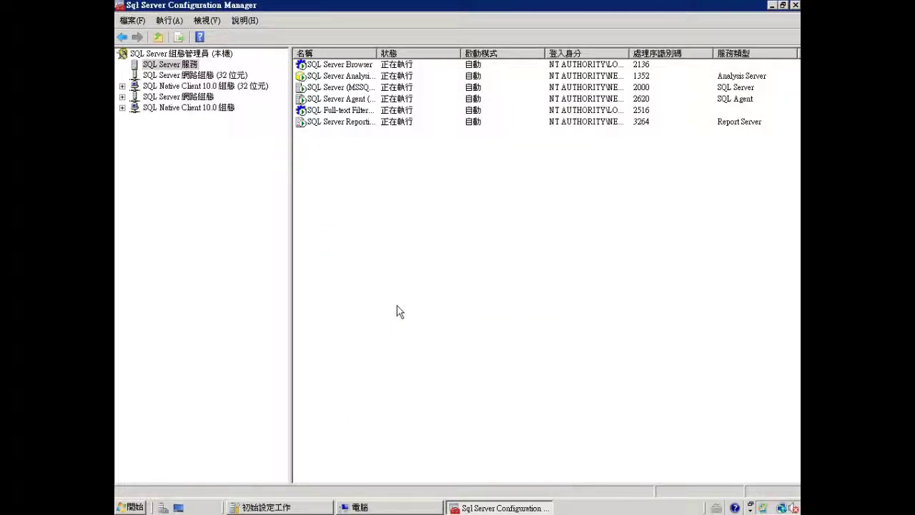
# Enable the TCP/IP protocol for the MSSQLSERVER instance in the SQL Server network configuration and acknowledge the restart notice.
pyautogui.click(123, 97)
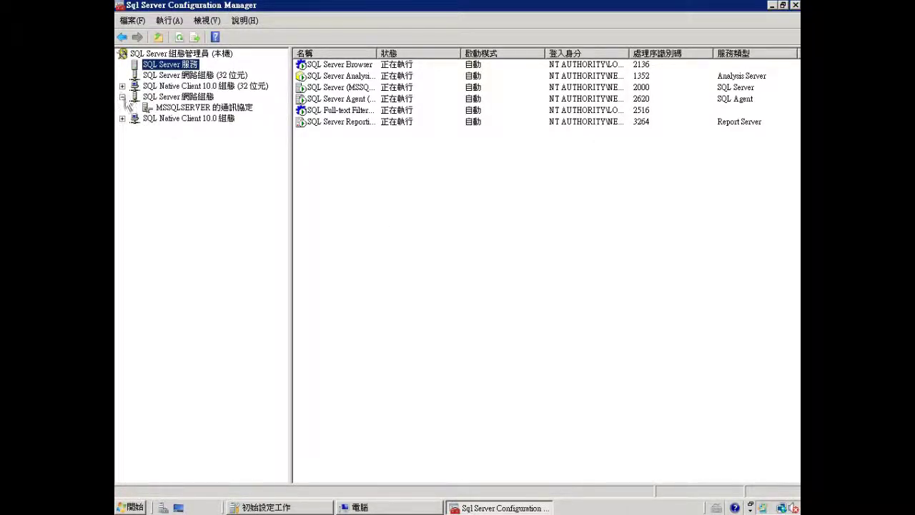
pyautogui.click(214, 108)
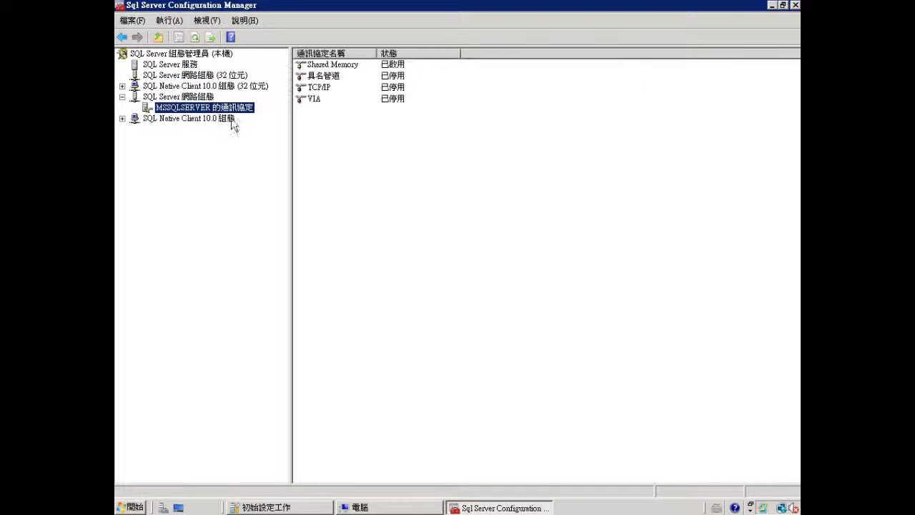
pyautogui.click(316, 92)
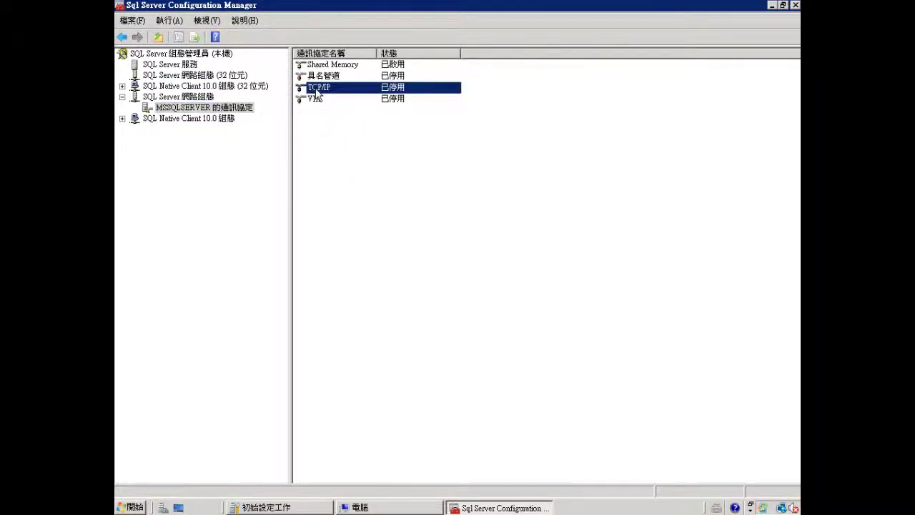
pyautogui.rightClick(318, 92)
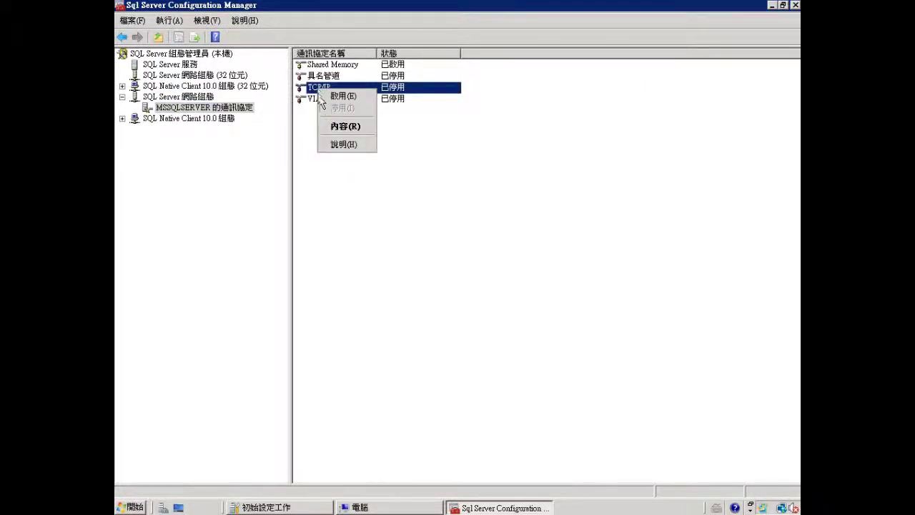
pyautogui.click(333, 128)
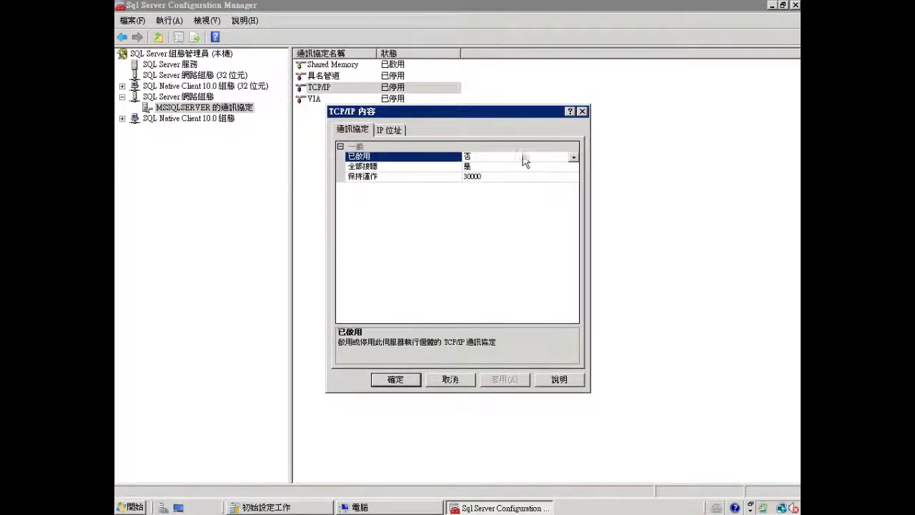
pyautogui.click(574, 162)
pyautogui.click(481, 168)
pyautogui.click(390, 384)
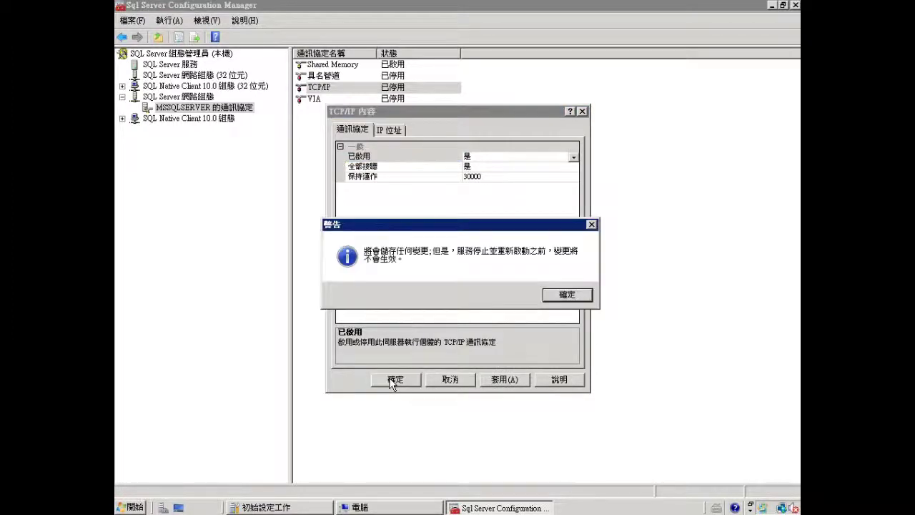
pyautogui.click(567, 293)
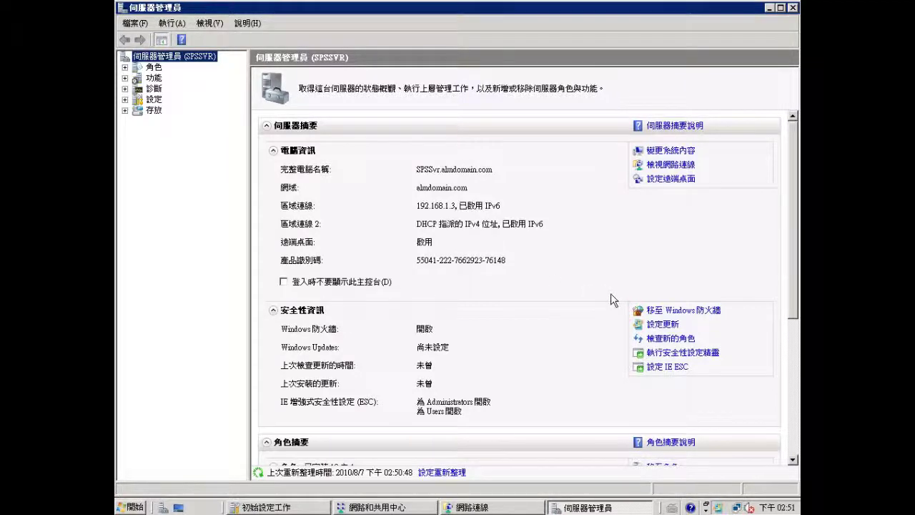
# In Server Manager on SPSSVR, install the .NET Framework 3.0 features together with the required IIS role services and Windows Process Activation Service.
pyautogui.click(788, 376)
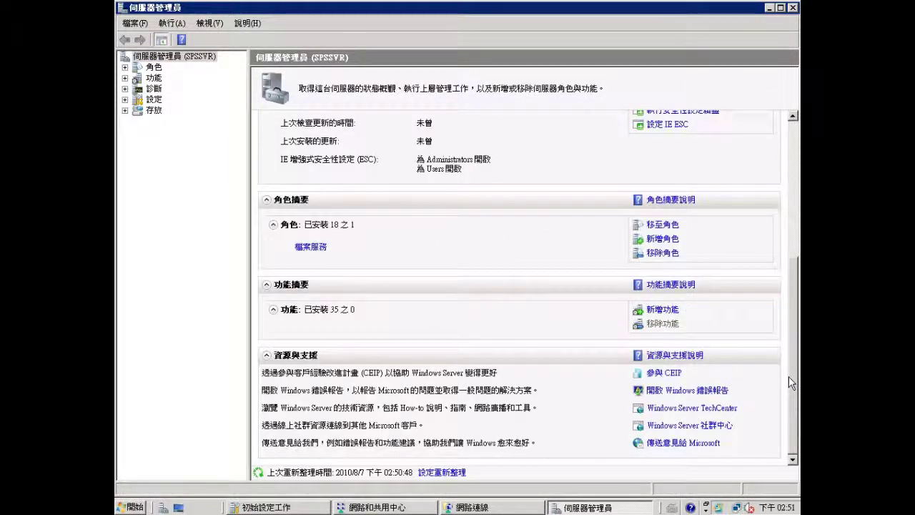
pyautogui.click(153, 78)
pyautogui.click(673, 152)
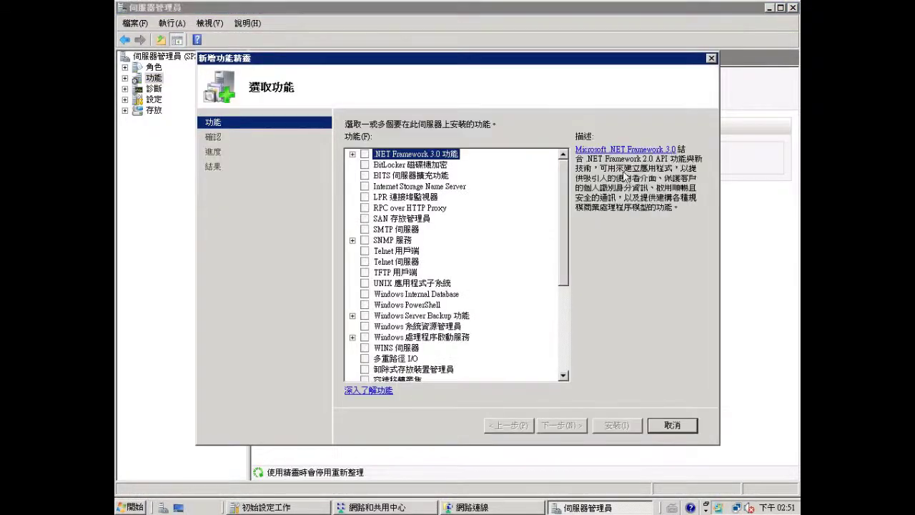
pyautogui.click(365, 154)
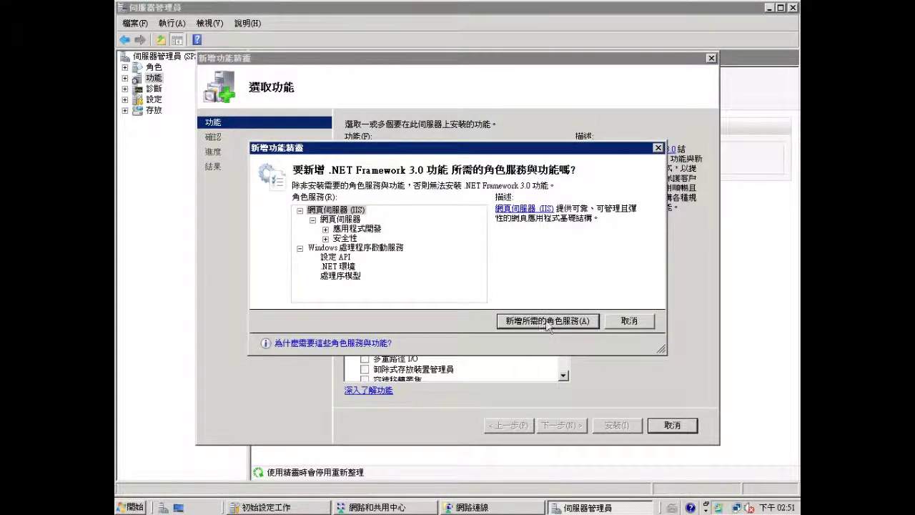
pyautogui.click(545, 322)
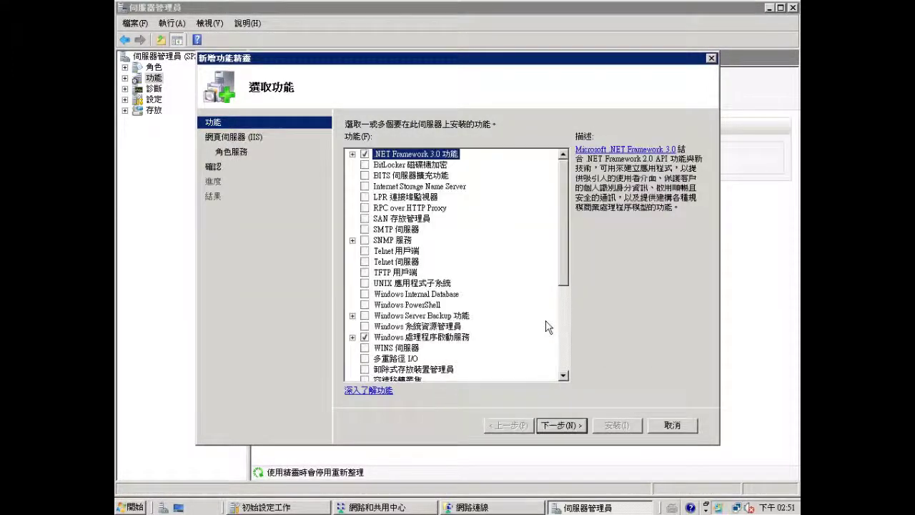
pyautogui.click(557, 425)
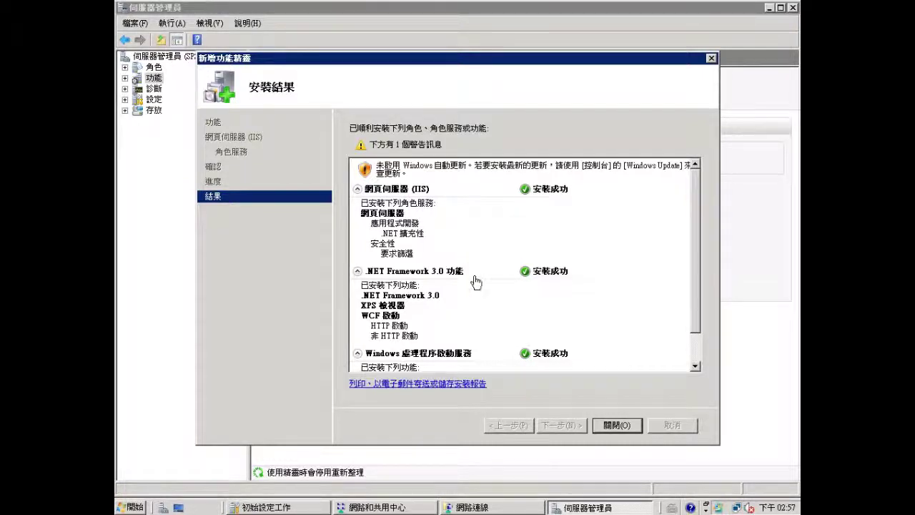
pyautogui.click(615, 426)
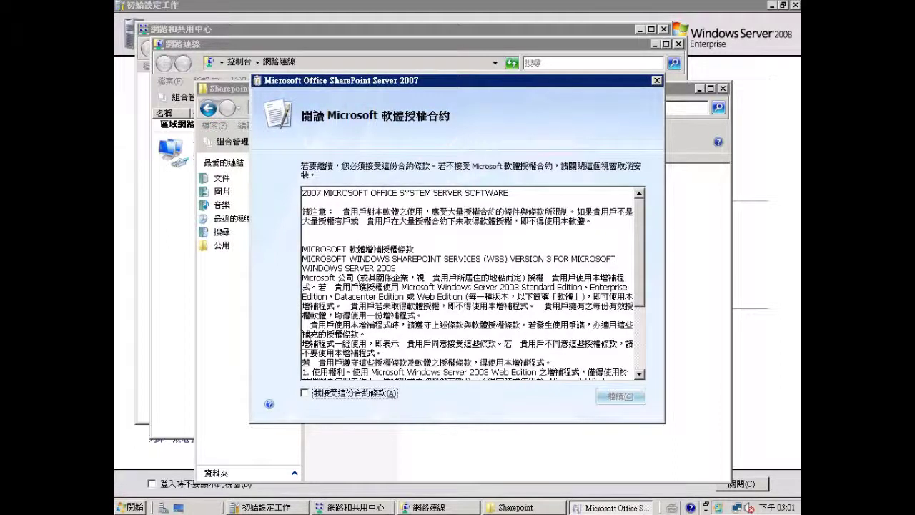
# Accept the SharePoint Server 2007 licence terms and run an advanced (進階) installation with the complete (完整) server type.
pyautogui.click(305, 393)
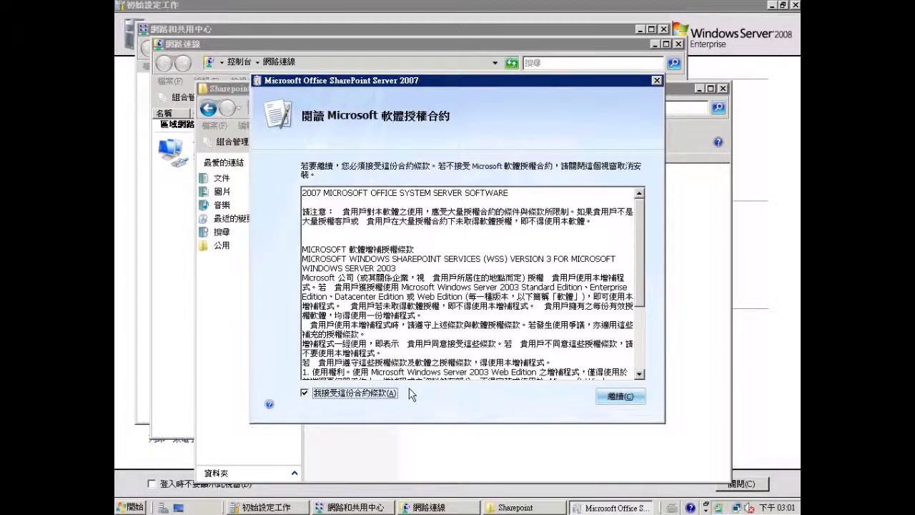
pyautogui.click(617, 398)
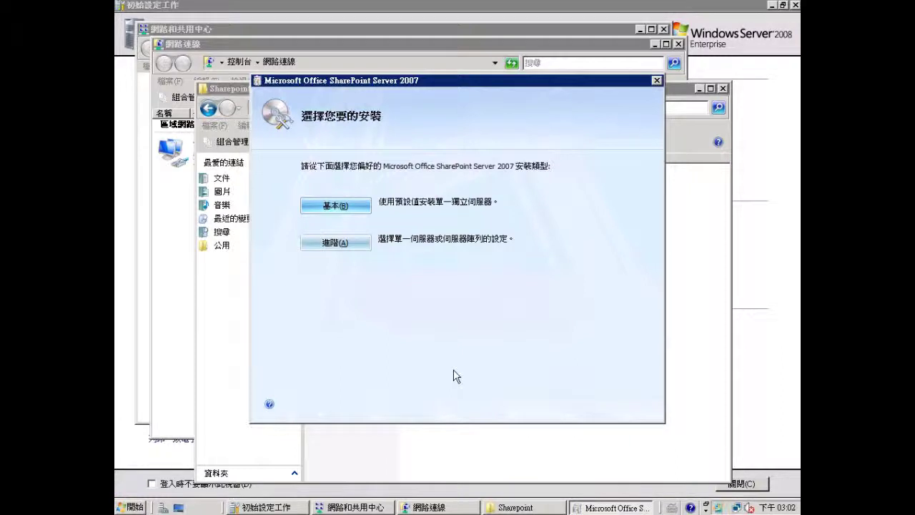
pyautogui.click(344, 241)
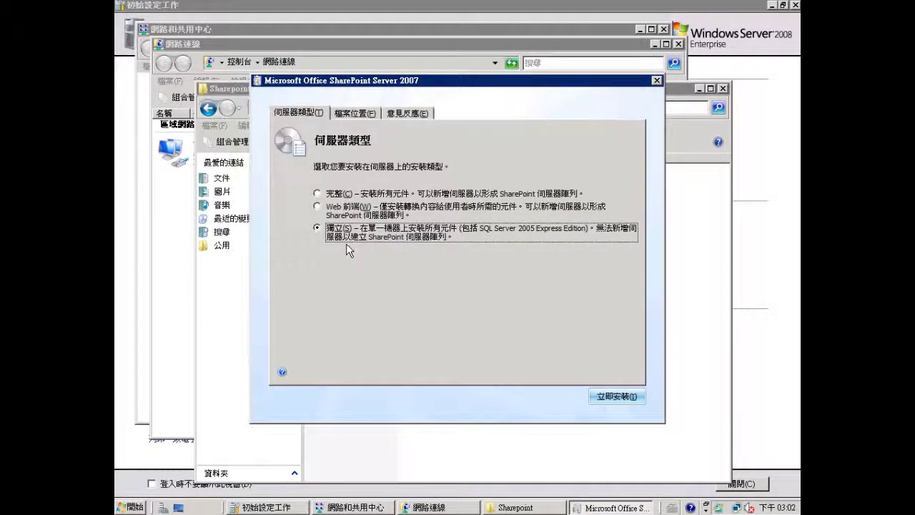
pyautogui.click(321, 197)
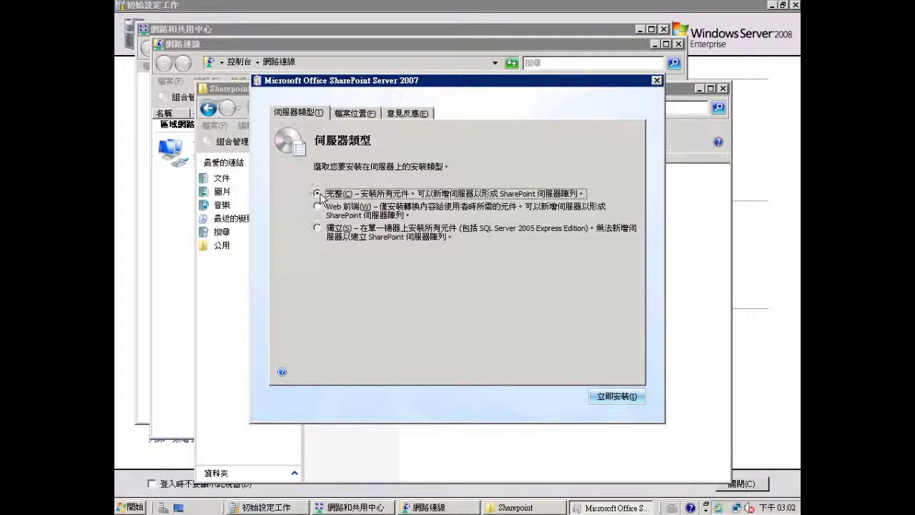
pyautogui.click(615, 396)
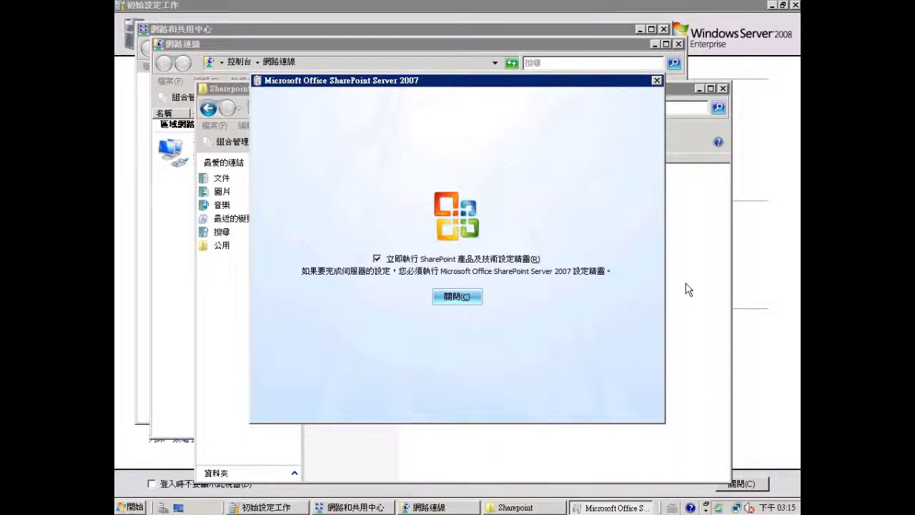
# Launch the SharePoint Products and Technologies configuration wizard, allow the service restarts, and choose to create a new server farm.
pyautogui.click(464, 299)
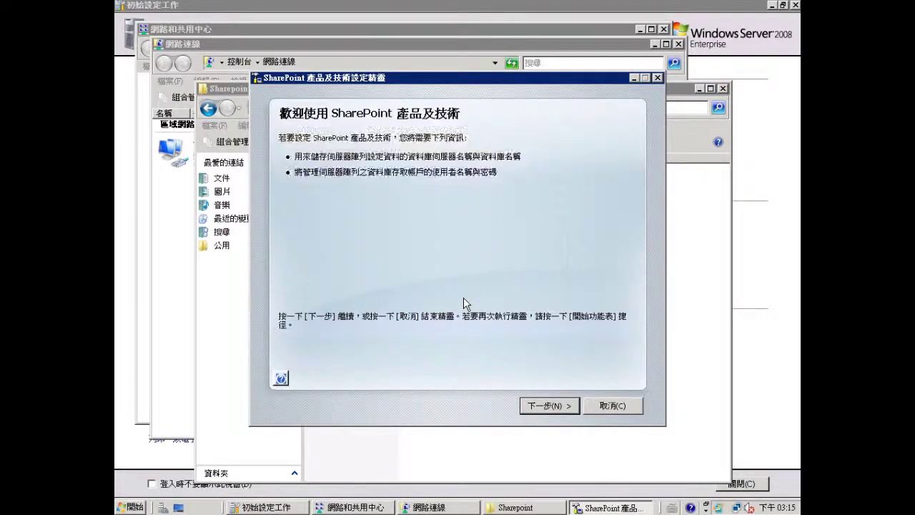
pyautogui.click(555, 406)
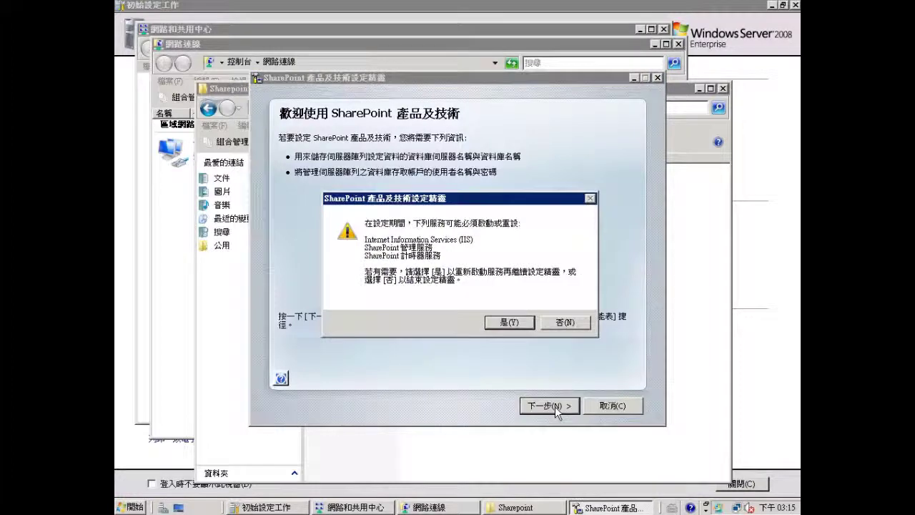
pyautogui.click(509, 323)
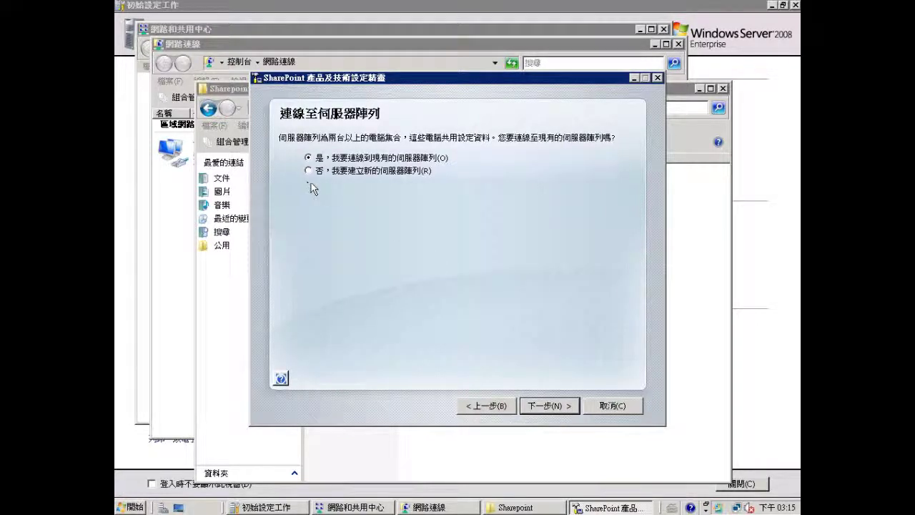
pyautogui.click(317, 172)
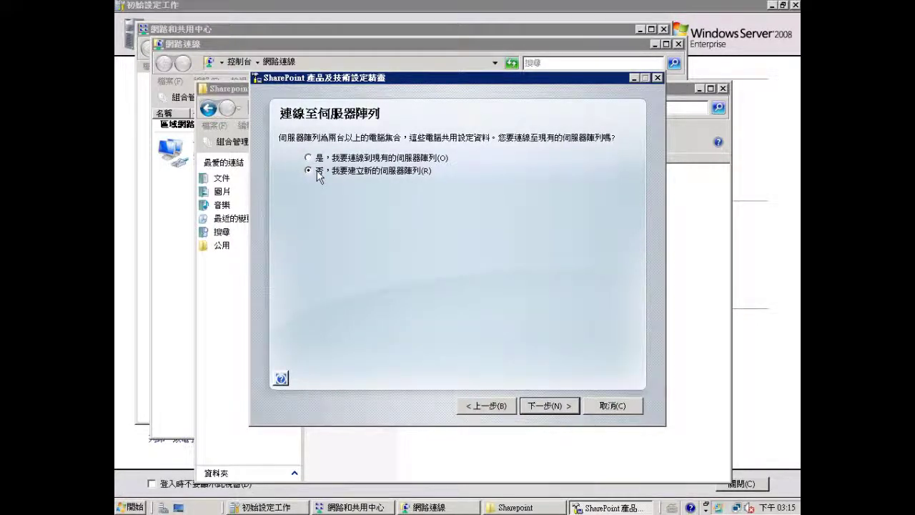
pyautogui.click(541, 406)
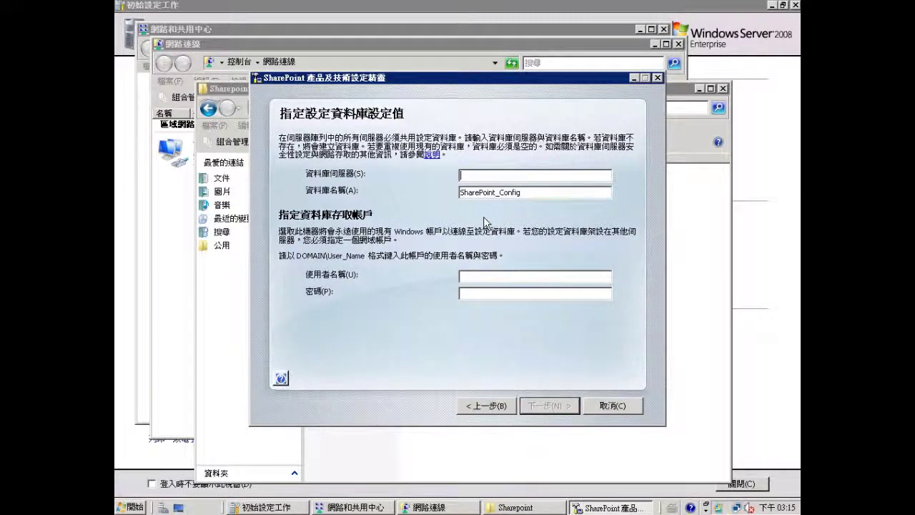
# Set the configuration database server to DBSvr and the database access account to almdomain\tfsservice, enter the account password, and continue.
pyautogui.write('DBSvr')
pyautogui.click(482, 277)
pyautogui.write('almdomain')
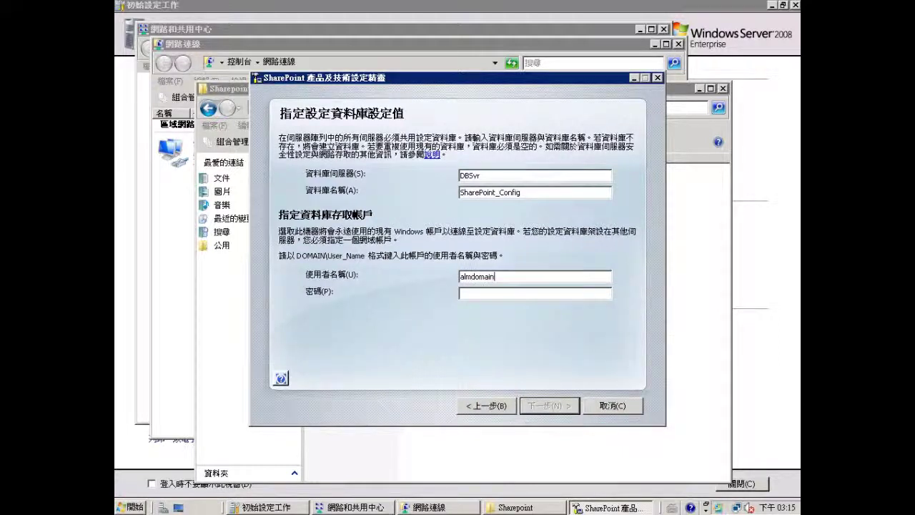
pyautogui.write('\\')
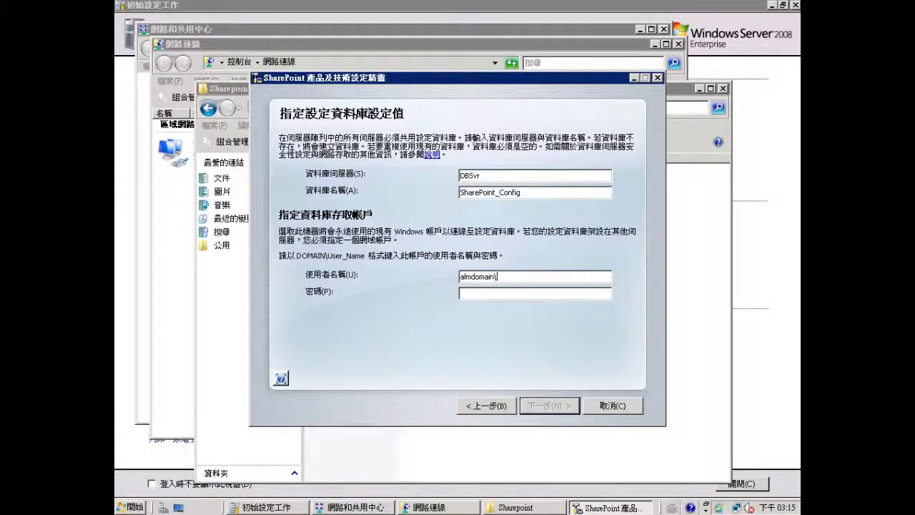
pyautogui.write('tfs')
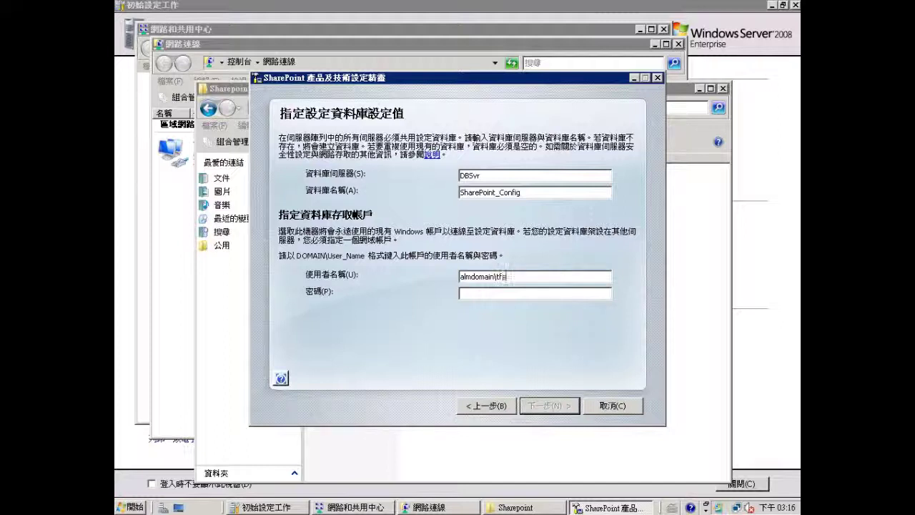
pyautogui.write('service')
pyautogui.click(494, 293)
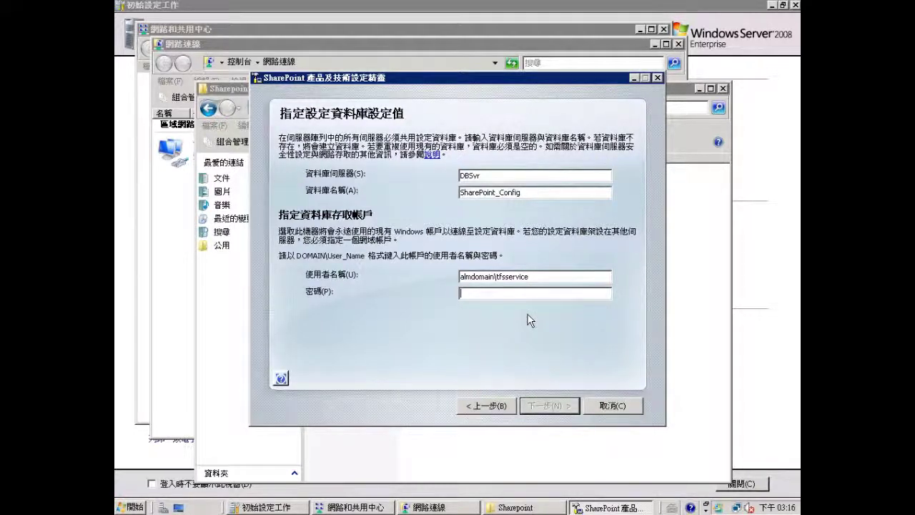
pyautogui.write('•••••••')
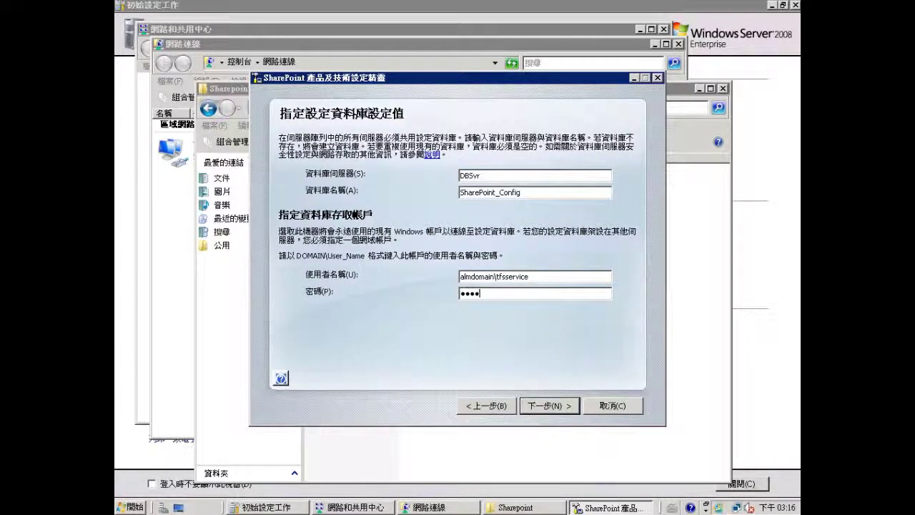
pyautogui.write('•••')
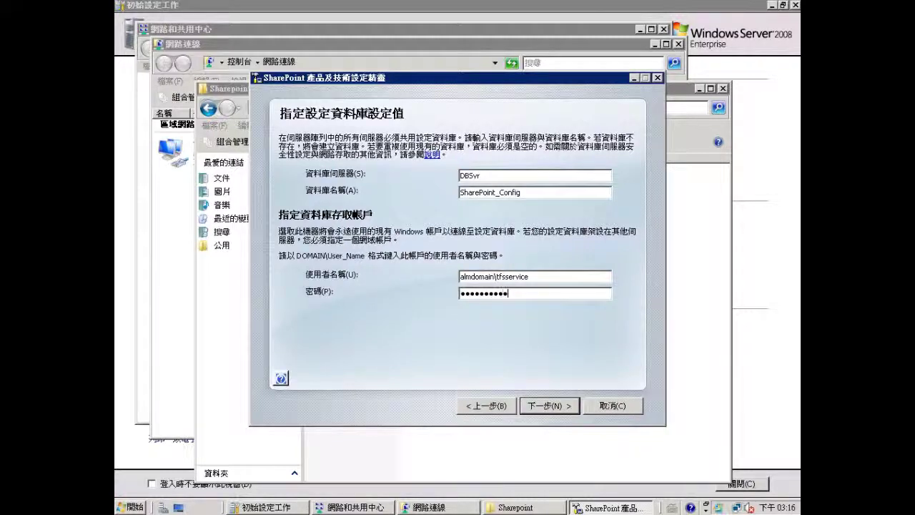
pyautogui.click(552, 406)
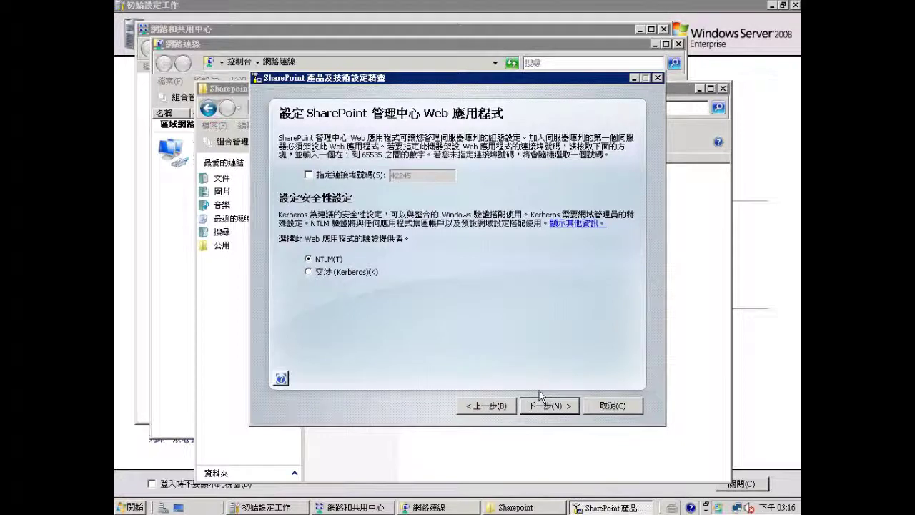
# Specify port 17012 for the SharePoint Central Administration web application and apply the configuration settings.
pyautogui.click(308, 174)
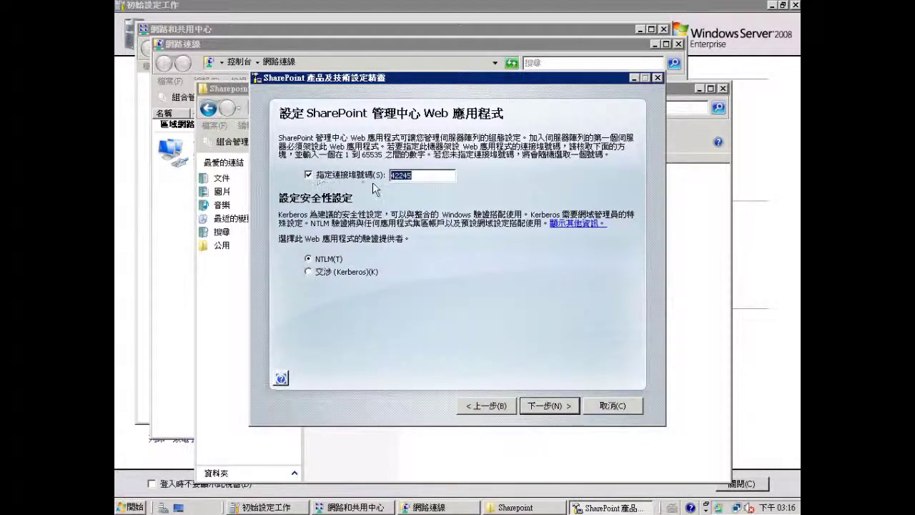
pyautogui.write('17')
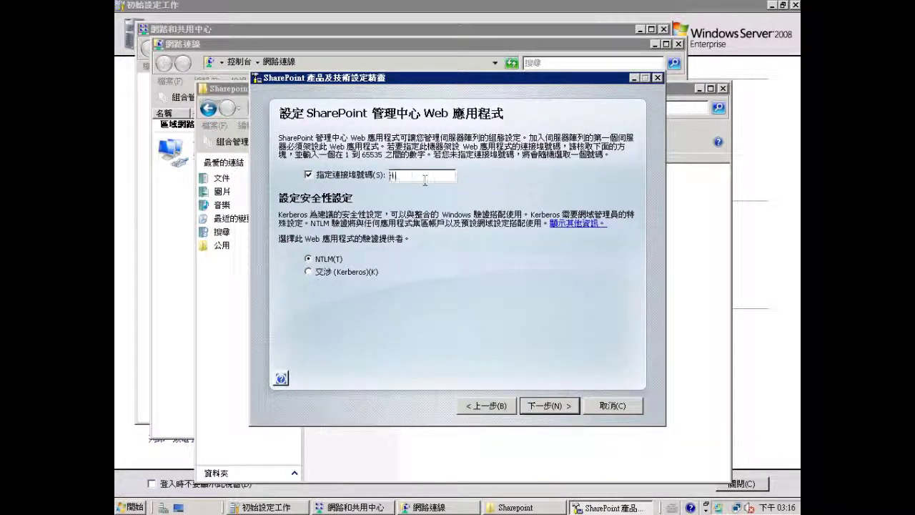
pyautogui.write('012')
pyautogui.click(548, 405)
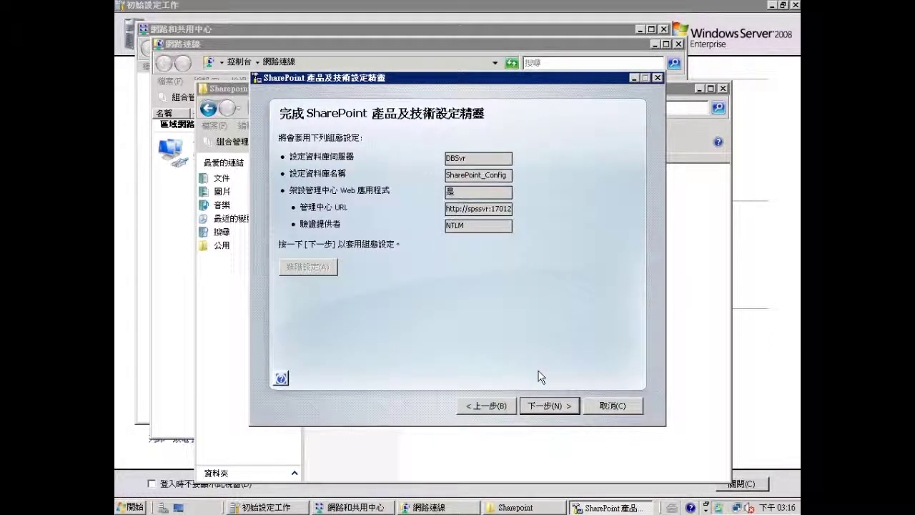
pyautogui.click(548, 406)
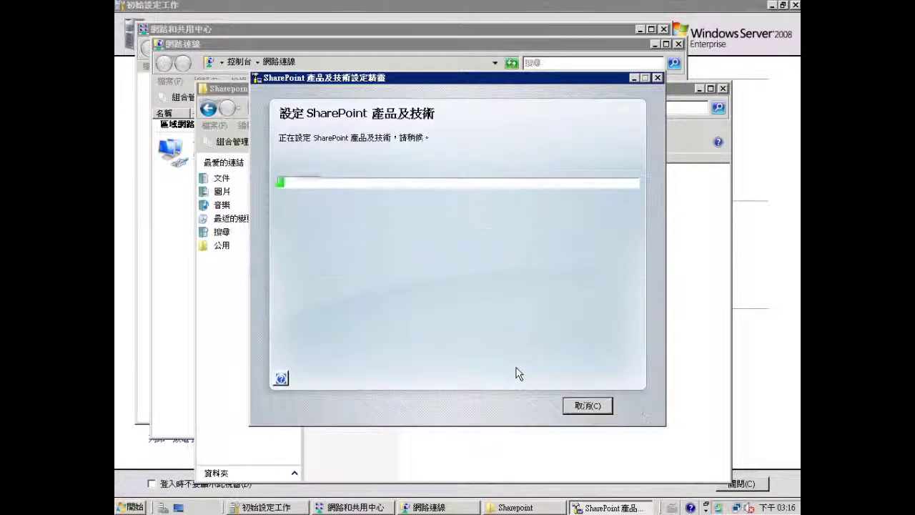